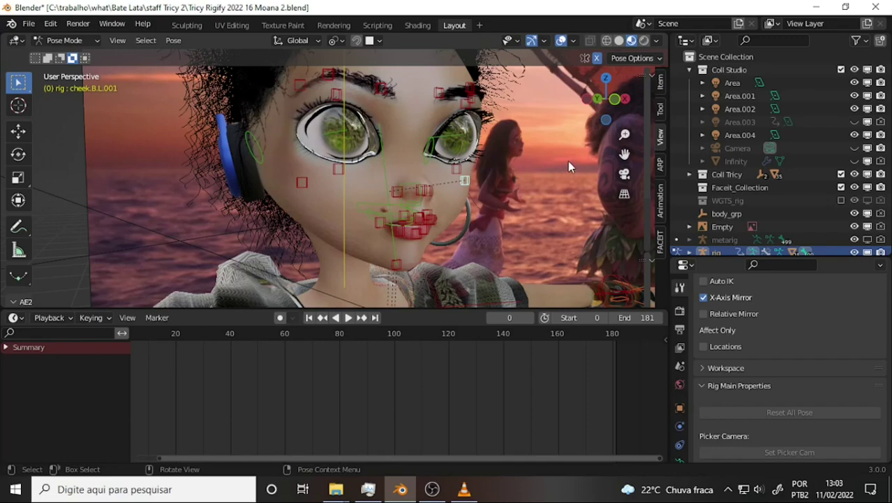
Orbit, pan and zoom around the rigged girl to inspect her from several angles.
mouse_move(568, 167)
middle_mouse_down()
mouse_move(585, 169)
mouse_move(571, 153)
middle_mouse_up()
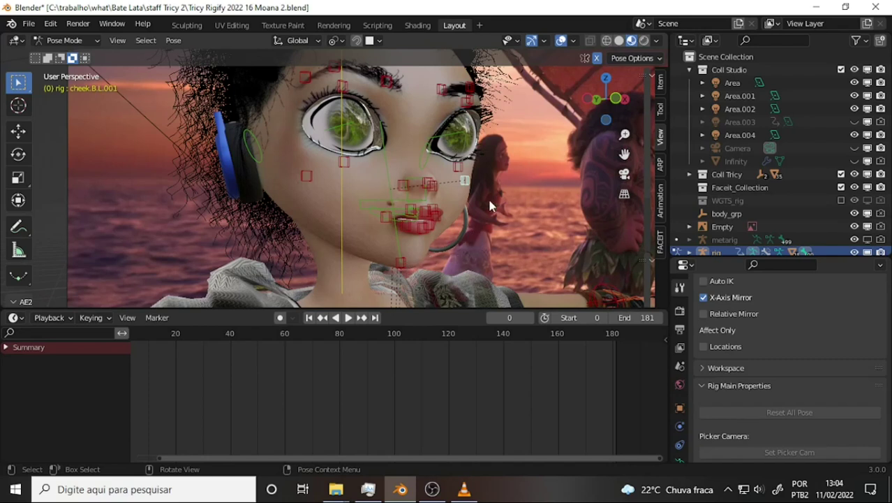
middle_click_drag(645, 149, 555, 159, "shift")
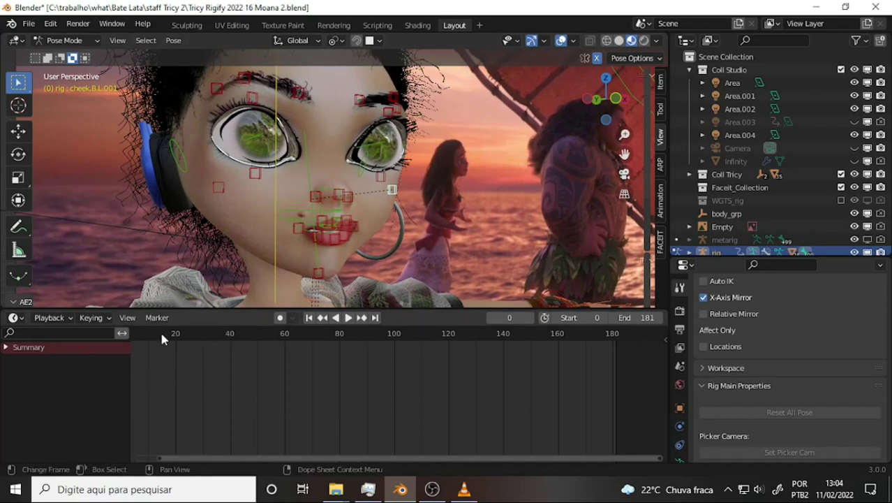
scroll(408, 128, "down", 4)
scroll(407, 128, "up", 2)
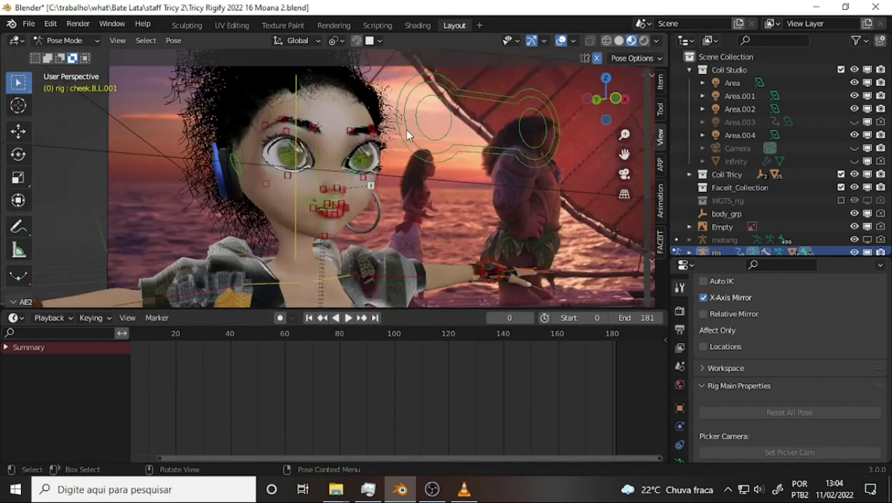
mouse_move(406, 129)
middle_mouse_down()
mouse_move(465, 136)
mouse_move(458, 130)
middle_mouse_up()
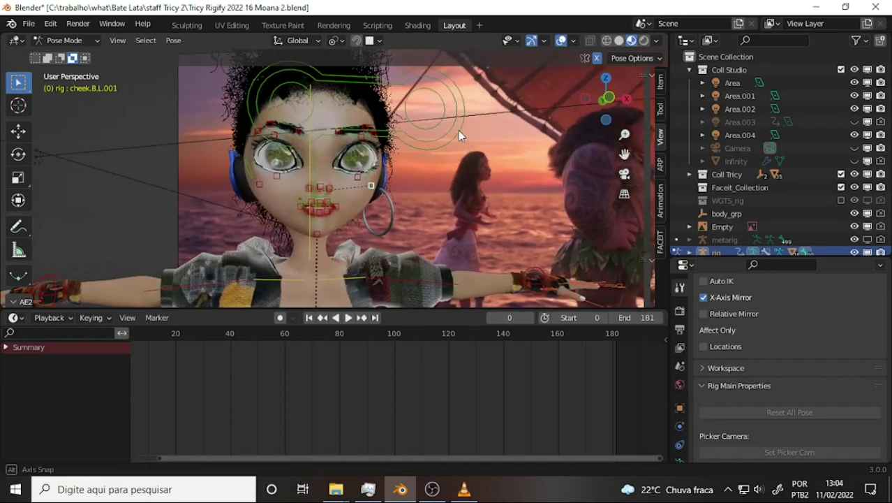
Switch to the scene camera view, framing Tricy against the Moana sea backdrop.
key("KP_0")
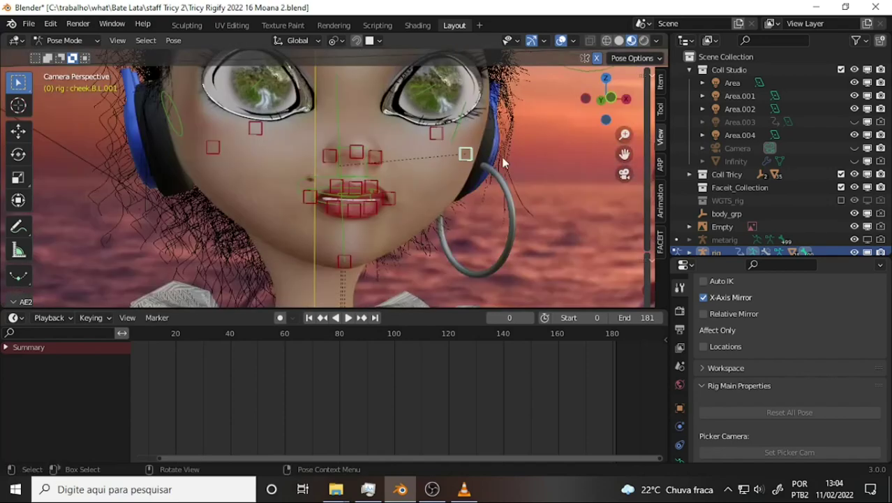
scroll(503, 157, "down", 3)
scroll(504, 161, "down", 2)
scroll(506, 164, "up", 1)
scroll(505, 164, "up", 2)
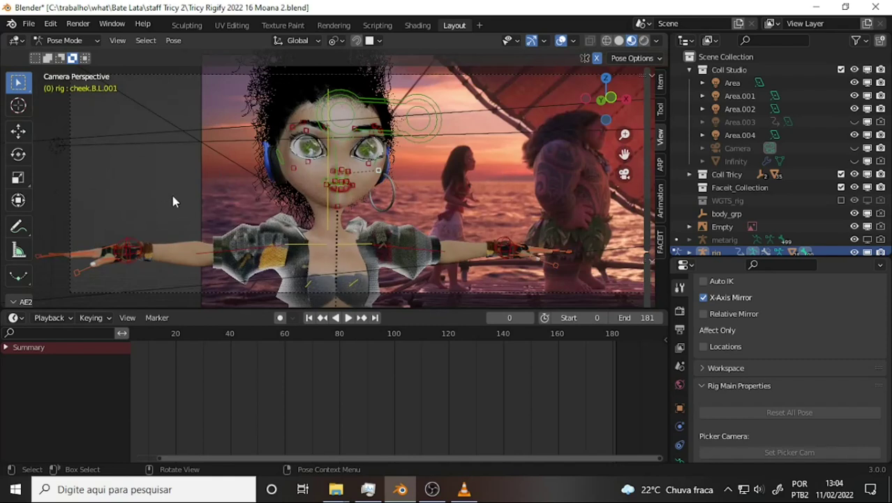
Show the Camera and hide the Empty, leaving only sea and boat behind Tricy.
left_click(854, 148)
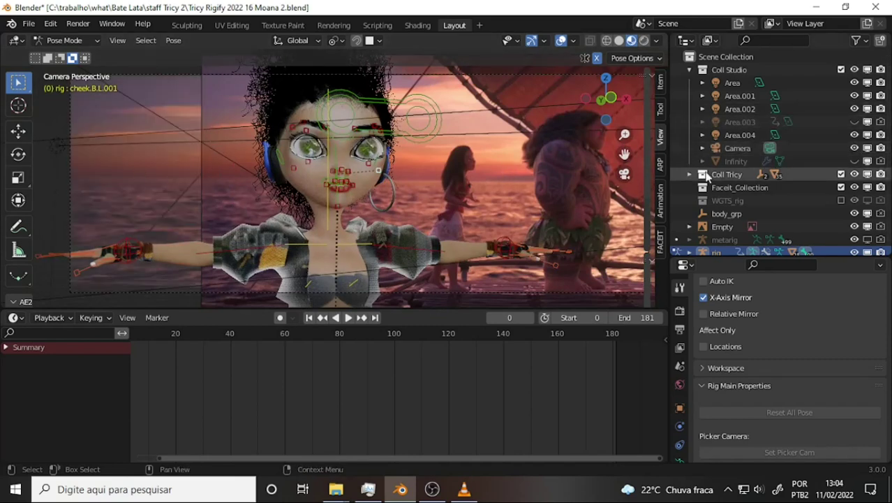
left_click(853, 227)
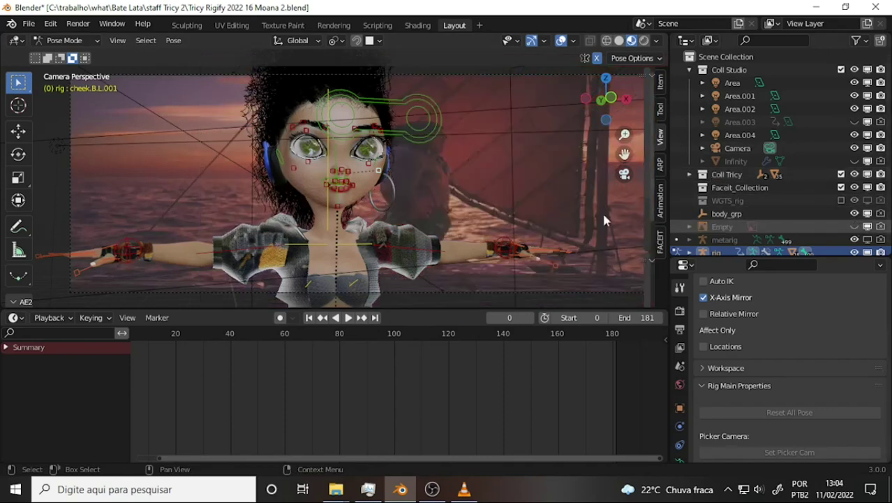
scroll(517, 148, "down", 2)
scroll(517, 148, "up", 1)
scroll(517, 147, "up", 1)
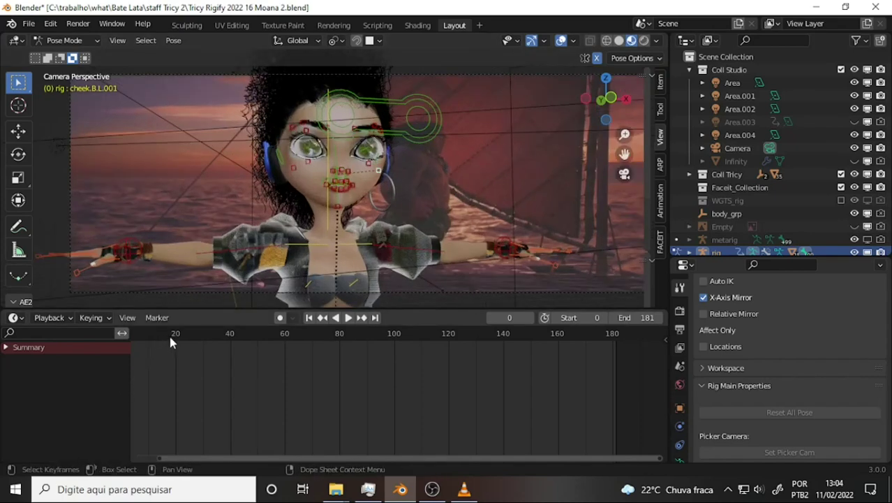
Replay the lip animation from frame 0, stop at frame 11, and unhide the Empty's Moana image.
key("space")
key("space")
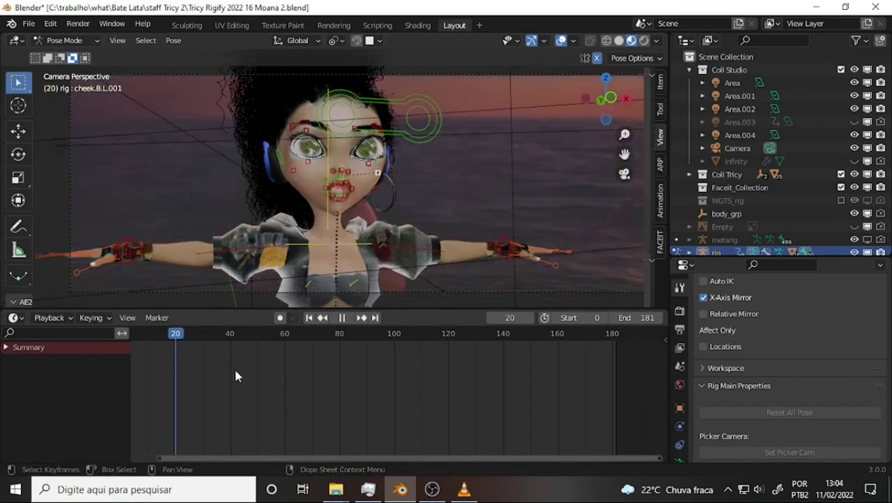
scroll(265, 372, "down", 1)
middle_click_drag(303, 381, 351, 396)
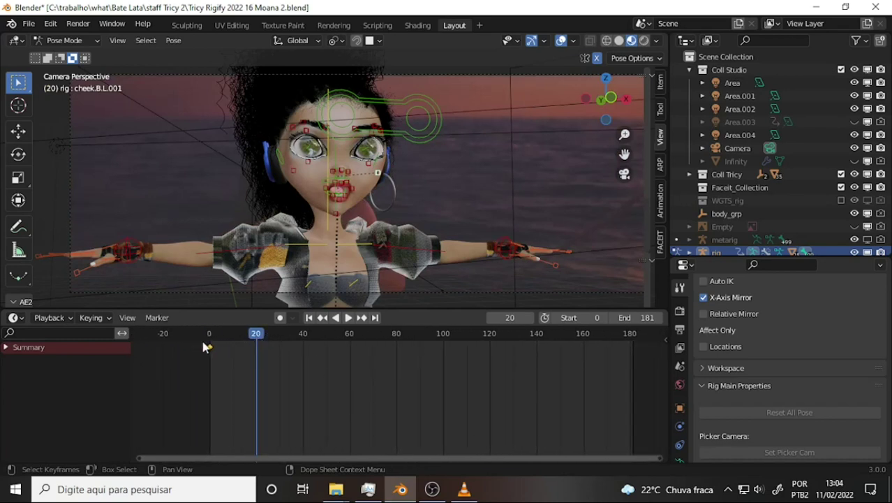
key("shift+Left")
key("space")
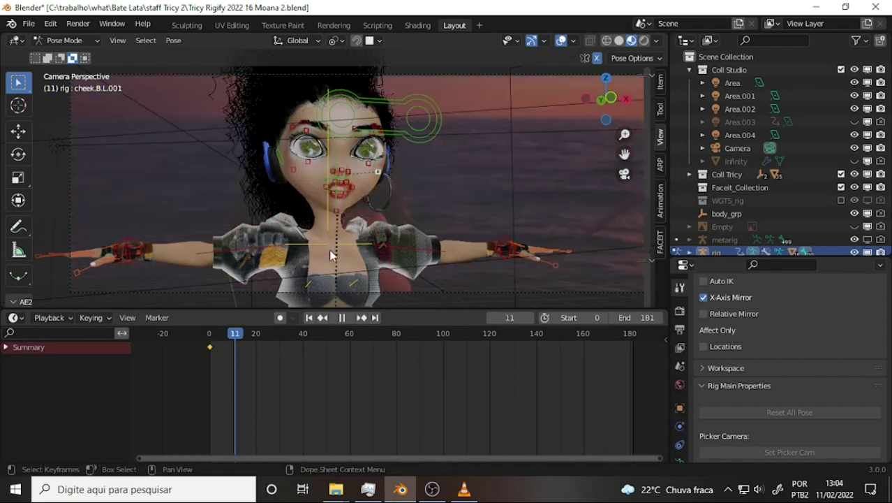
key("space")
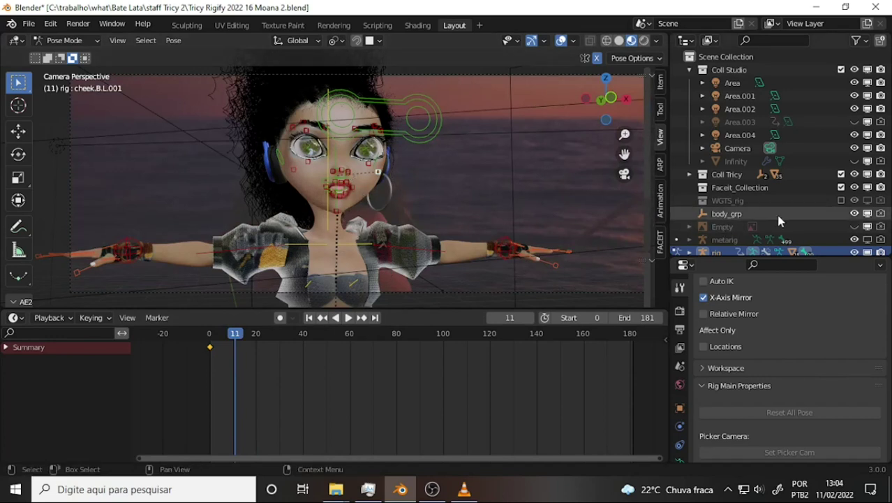
left_click(854, 227)
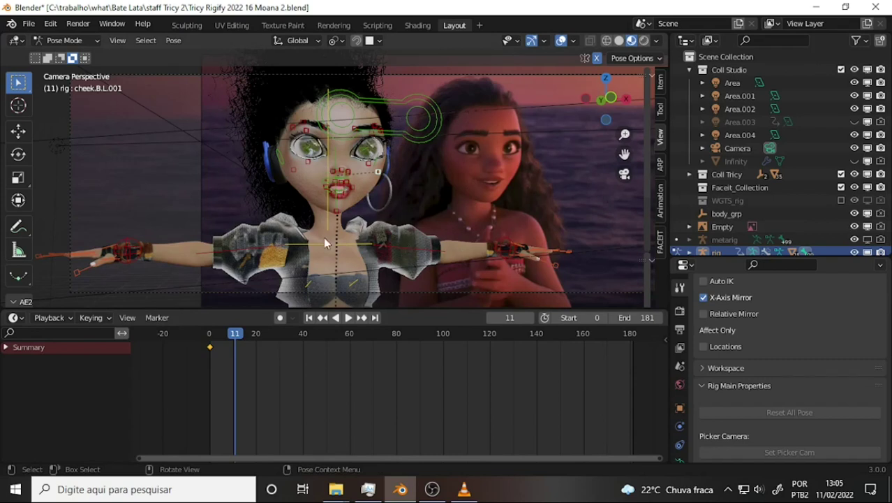
Zoom and orbit in close on Tricy's face.
scroll(390, 165, "up", 2)
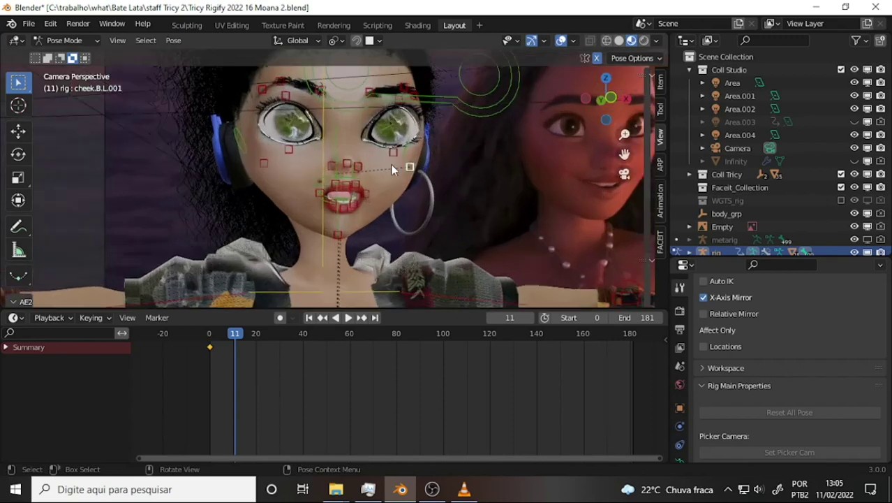
scroll(390, 164, "up", 2)
scroll(390, 164, "up", 1)
scroll(391, 164, "up", 1)
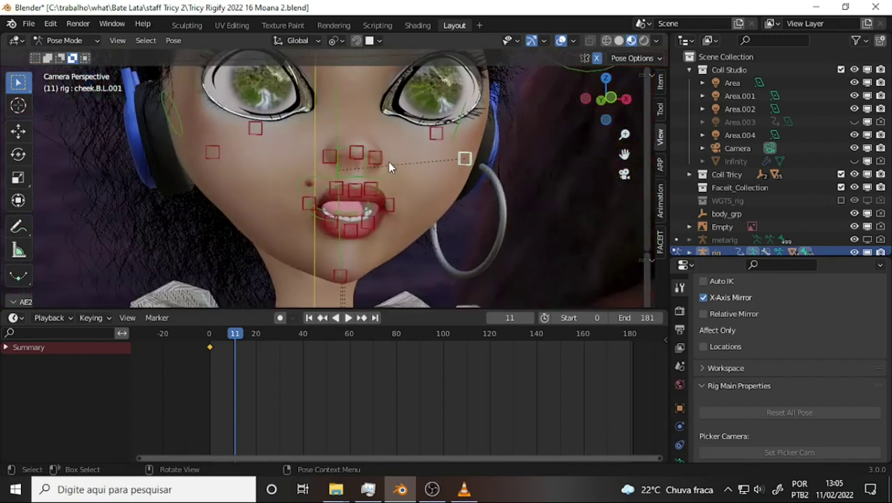
scroll(370, 159, "down", 1)
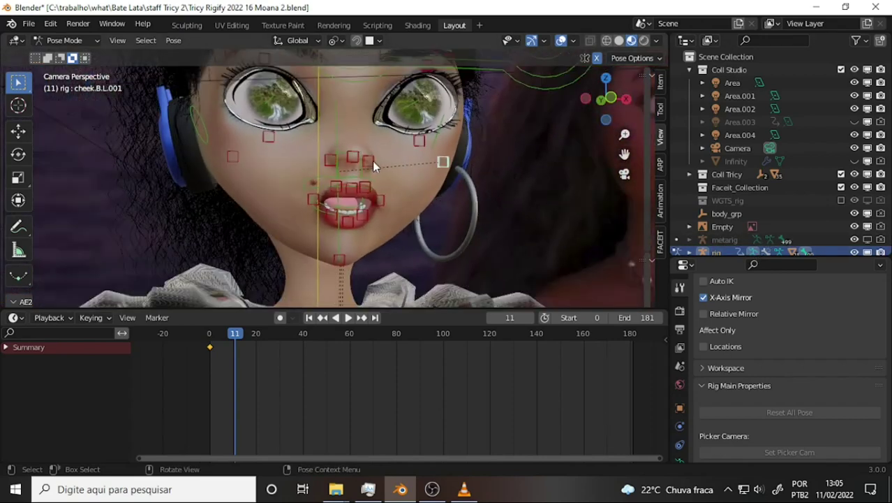
scroll(374, 165, "up", 1)
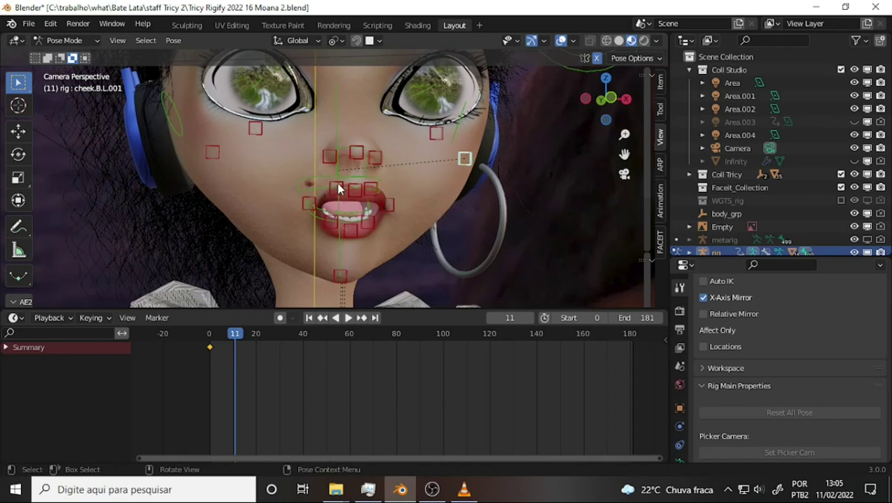
middle_click_drag(338, 188, 370, 206)
scroll(355, 183, "up", 3)
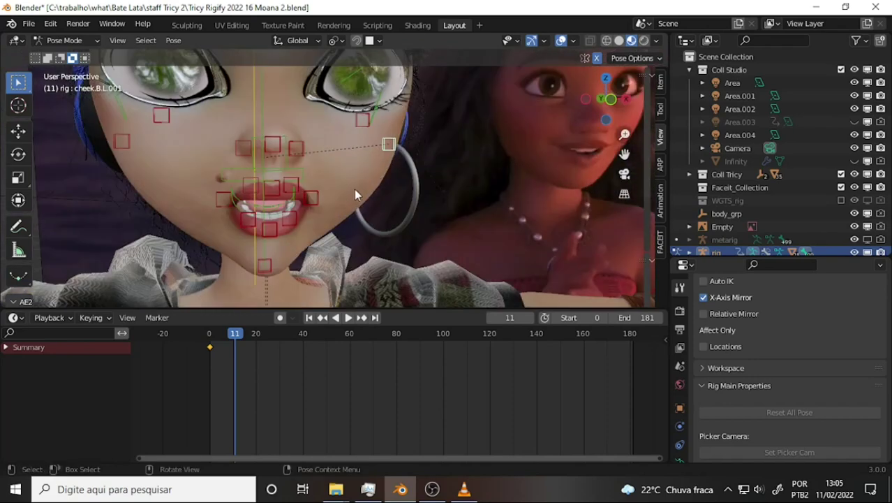
scroll(352, 190, "up", 3)
scroll(353, 191, "down", 3)
Centre the mouth controls in a front view and bring up the paused VLC lip-sync tutorial.
middle_click_drag(353, 191, 381, 166)
left_click_drag(624, 154, 712, 155)
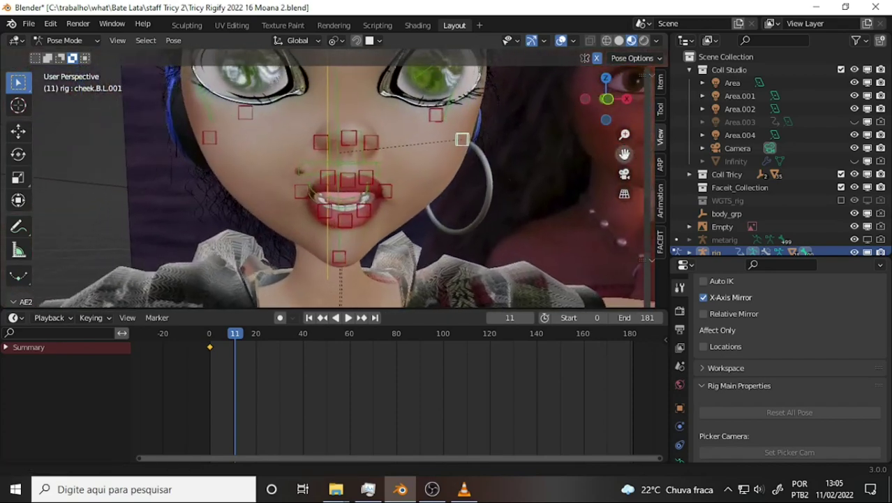
middle_click_drag(561, 158, 537, 170, "shift")
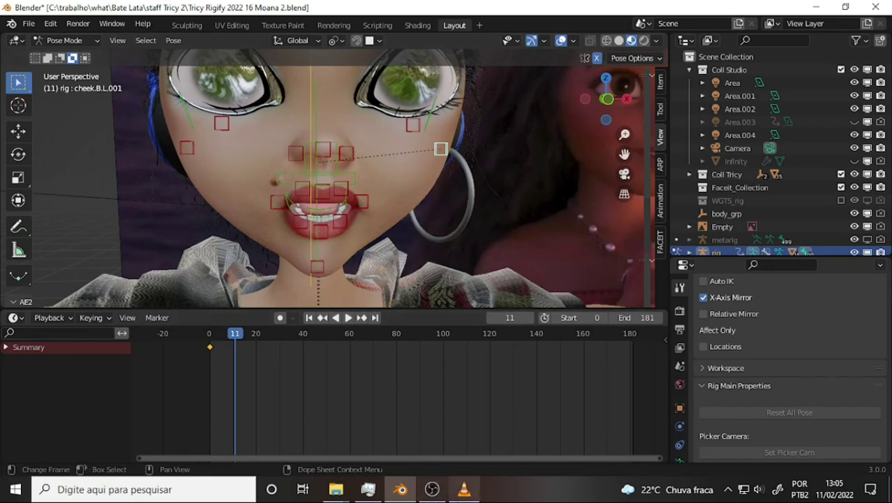
left_click(467, 491)
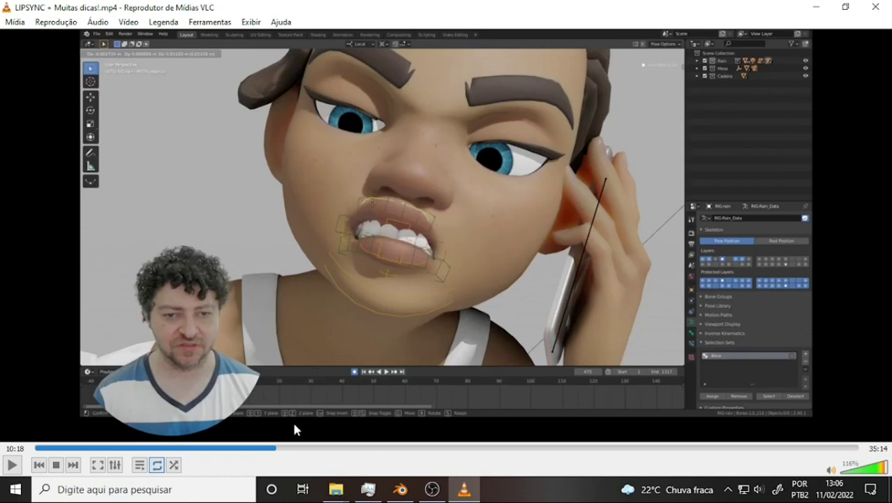
Seek the tutorial through 10:53–11:56 to 12:42 showing a mouth rig, then return to Blender.
left_click(289, 448)
left_click(309, 448)
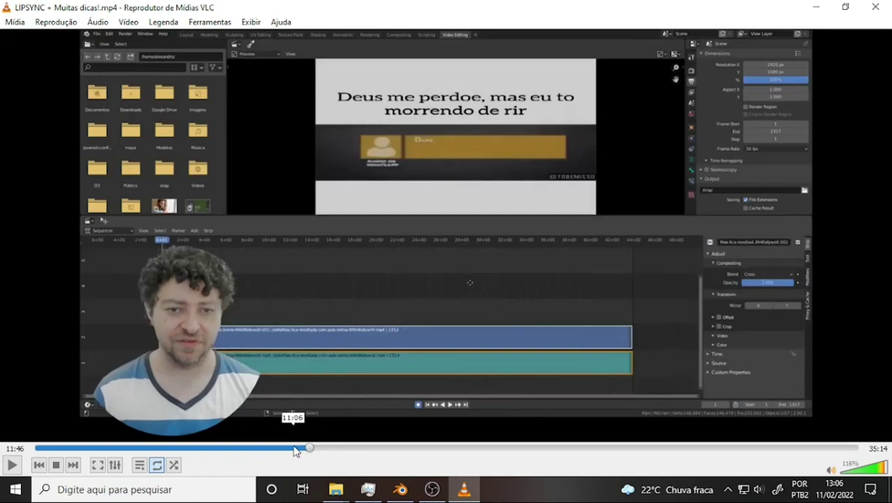
left_click(293, 447)
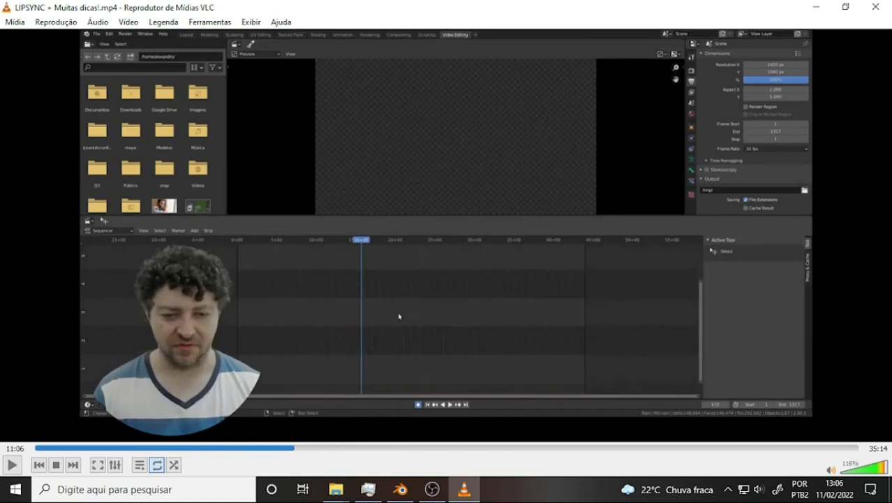
left_click(312, 448)
left_click(332, 452)
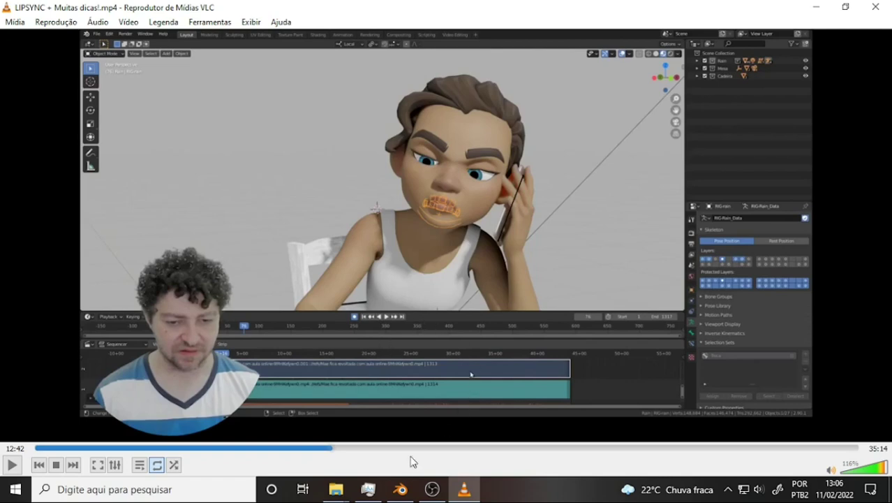
left_click(401, 493)
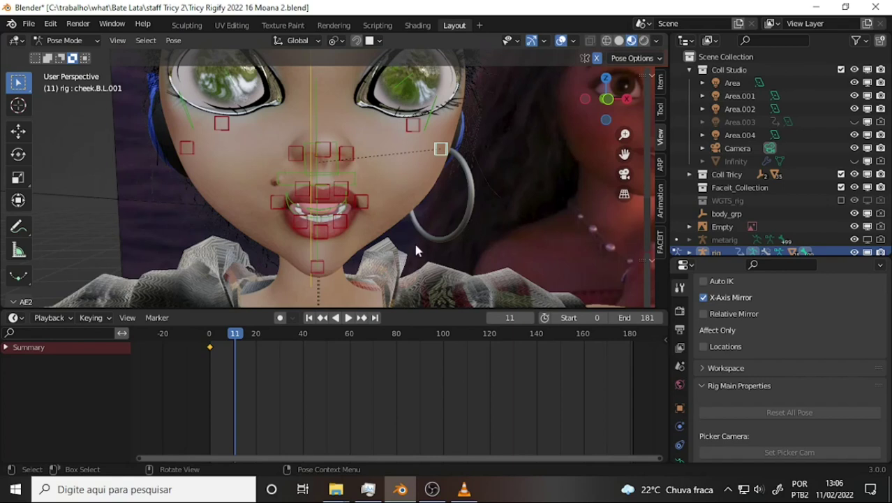
Flip to the tutorial video and straight back to Tricy's face rig in Blender.
left_click(462, 492)
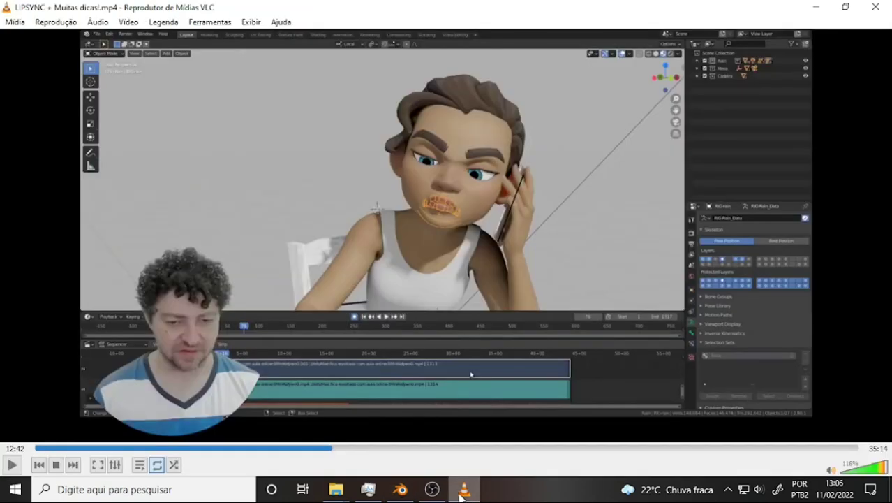
left_click(462, 492)
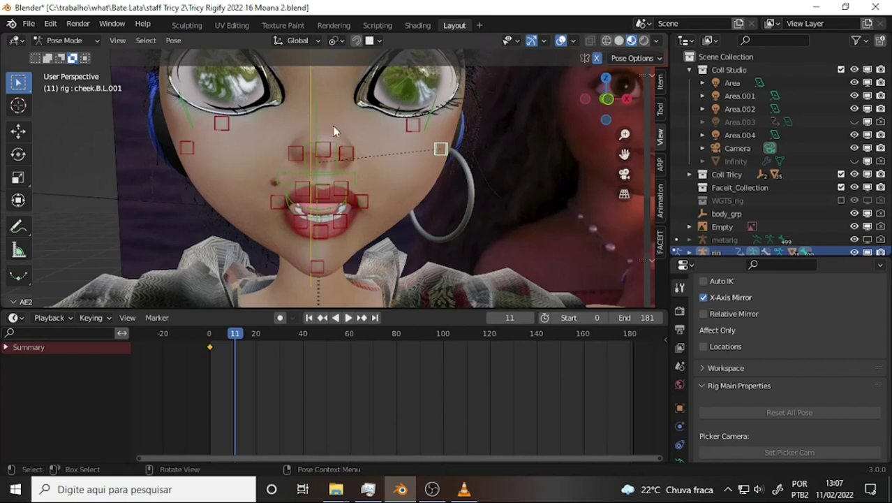
Select lips.L and untick X-Axis Mirror, testing that the lip corner now moves alone.
left_click(393, 206)
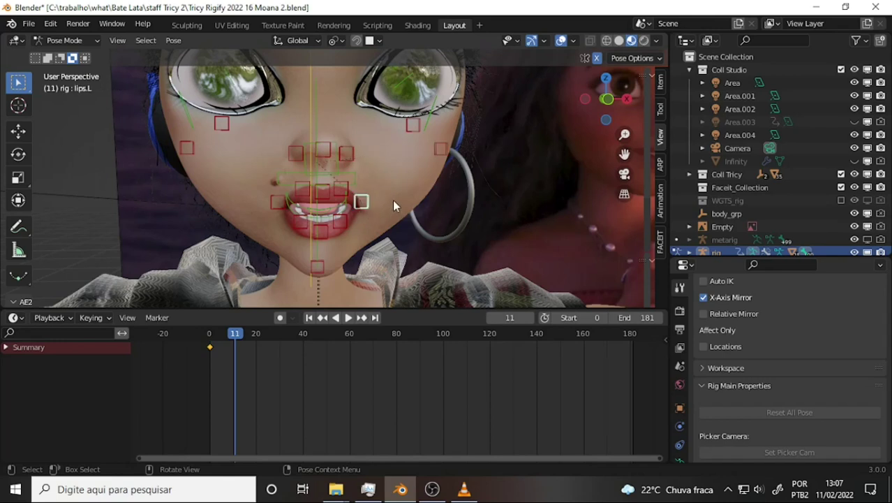
key("g")
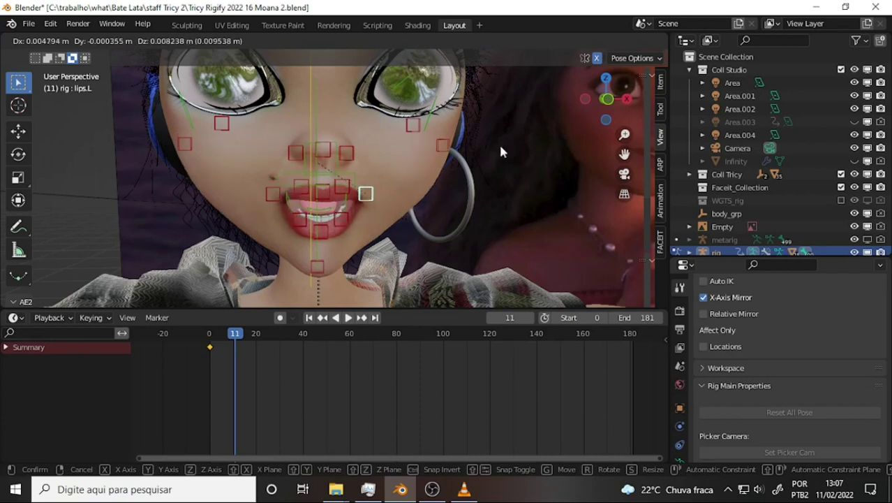
right_click(601, 62)
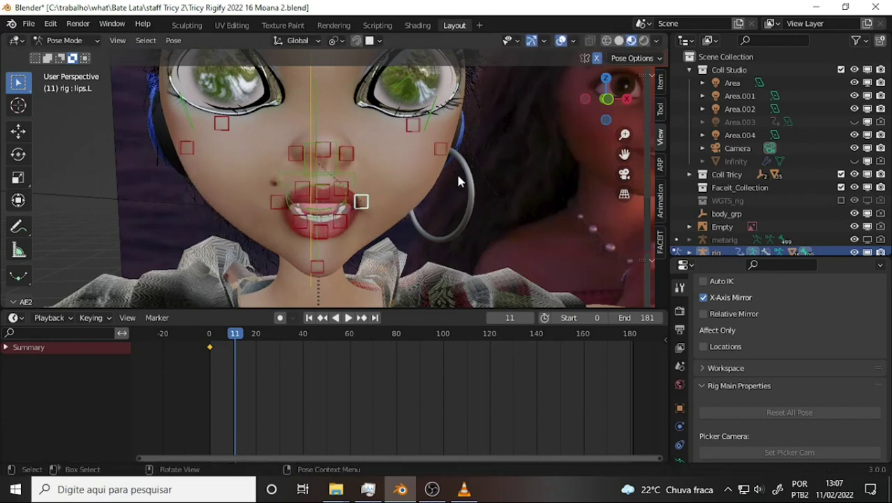
left_click(597, 60)
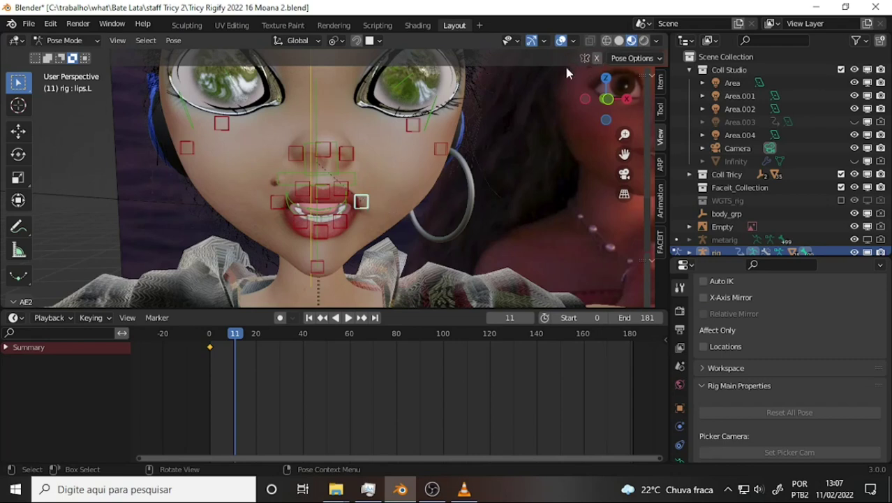
key("g")
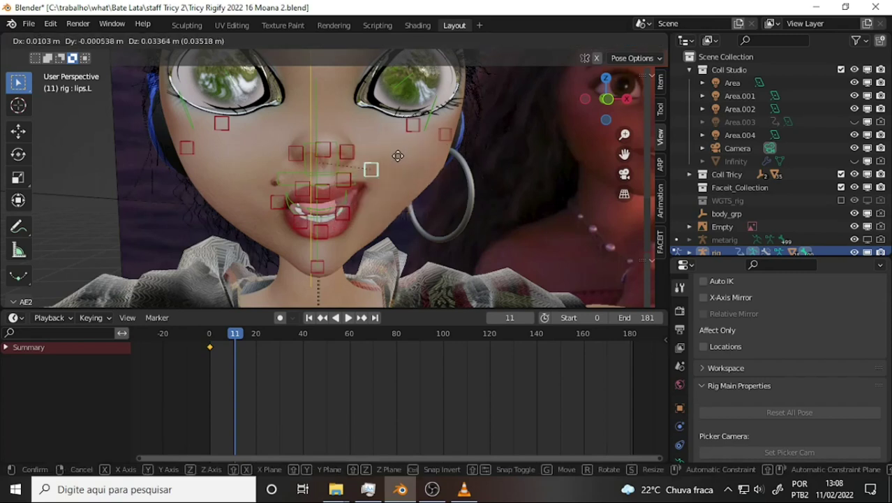
key("Escape")
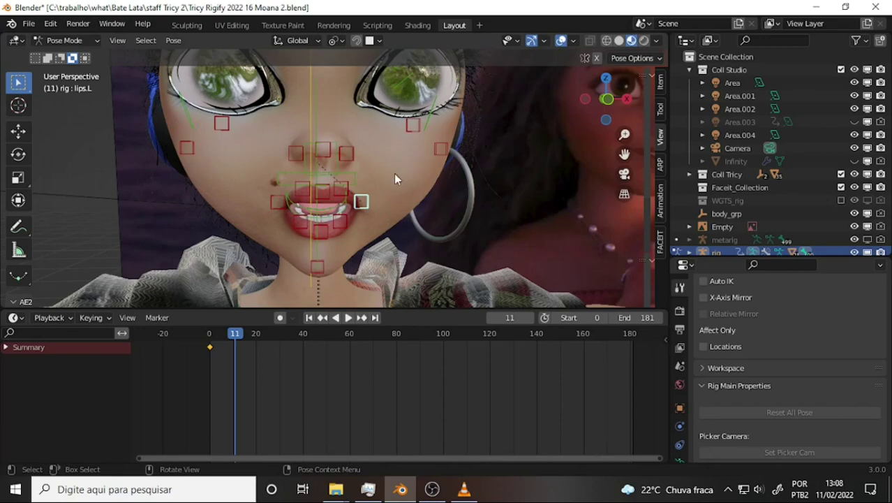
mouse_move(414, 168)
middle_mouse_down()
mouse_move(421, 147)
mouse_move(407, 160)
middle_mouse_up()
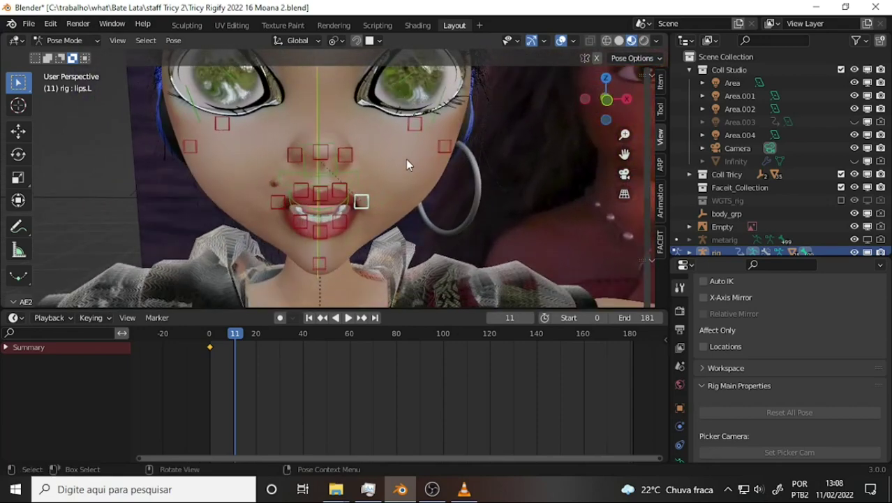
scroll(406, 159, "down", 5)
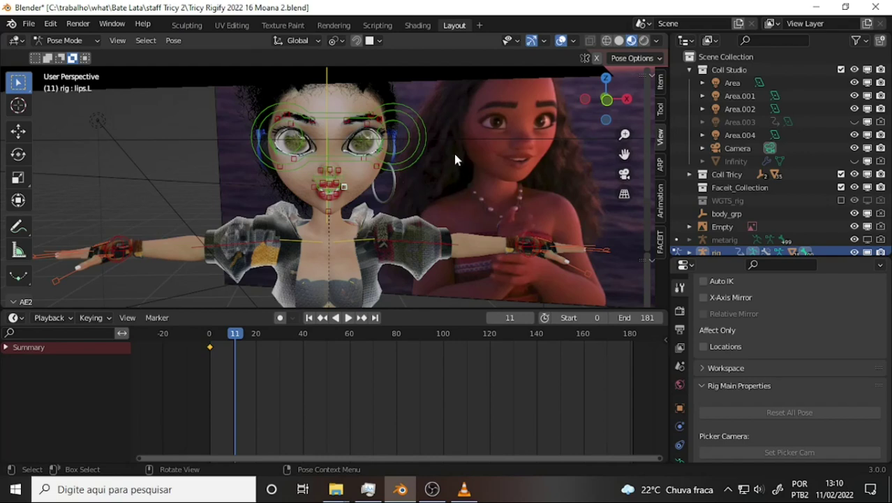
mouse_move(455, 149)
middle_mouse_down()
mouse_move(423, 131)
mouse_move(487, 151)
mouse_move(460, 145)
mouse_move(473, 148)
middle_mouse_up()
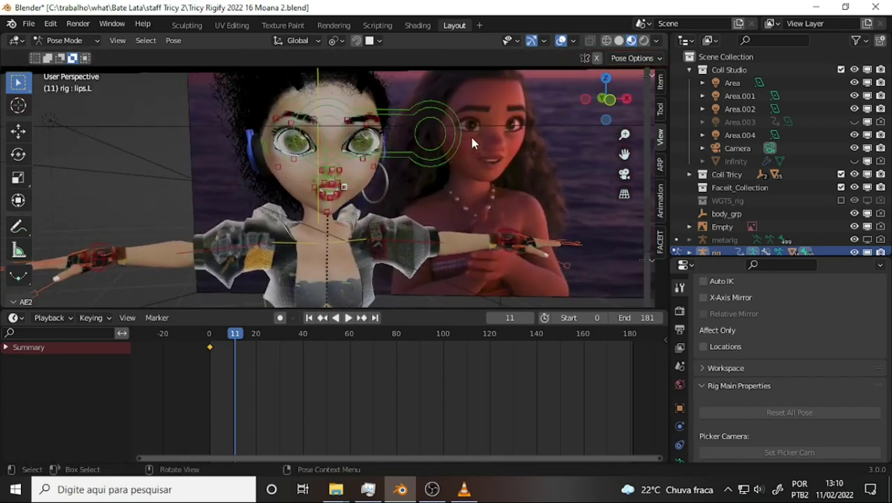
scroll(472, 143, "up", 2)
scroll(472, 143, "down", 2)
scroll(385, 156, "up", 5)
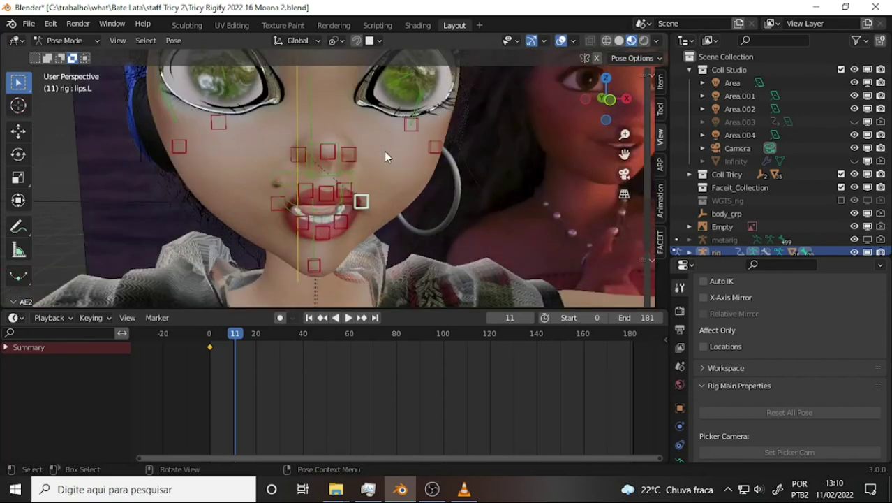
left_click(463, 491)
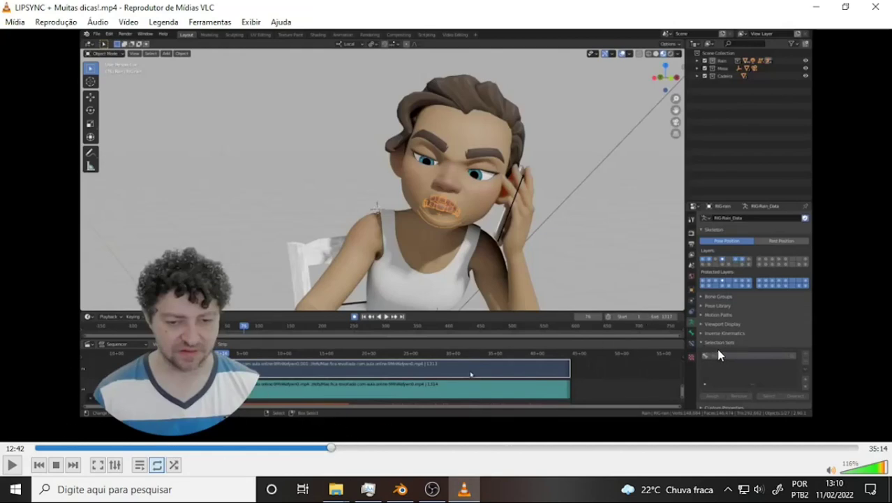
left_click(400, 488)
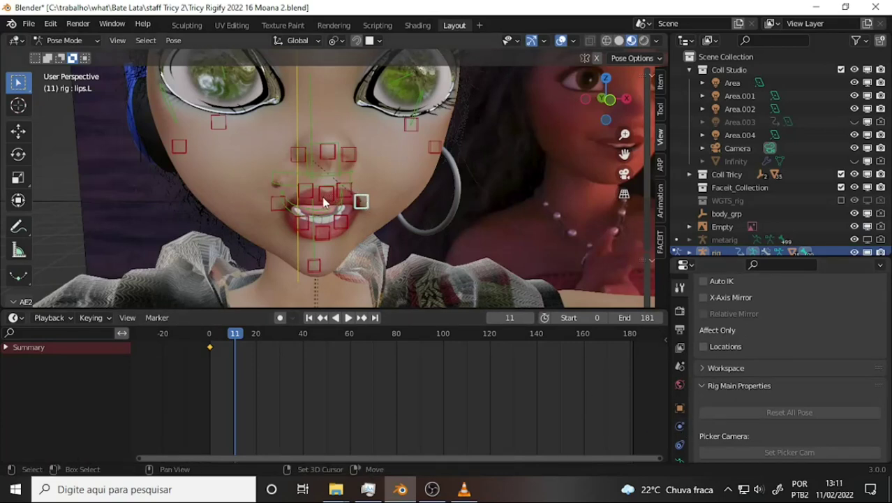
Select the lip.T upper lip control and zoom out to show the upper body.
left_click(360, 199)
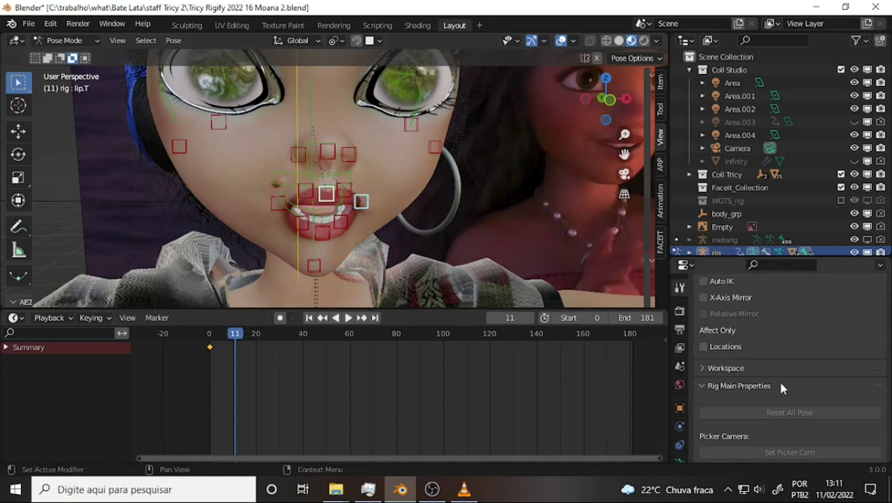
scroll(781, 388, "down", 1)
scroll(572, 171, "down", 5)
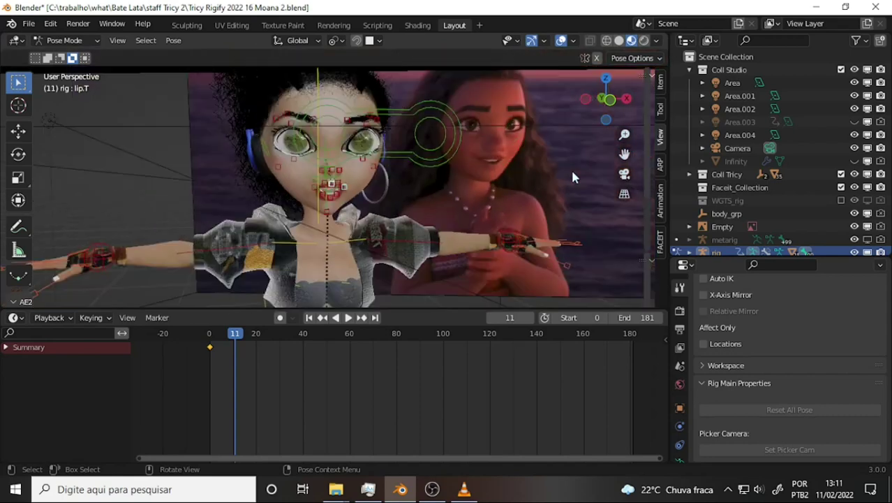
scroll(570, 167, "up", 3)
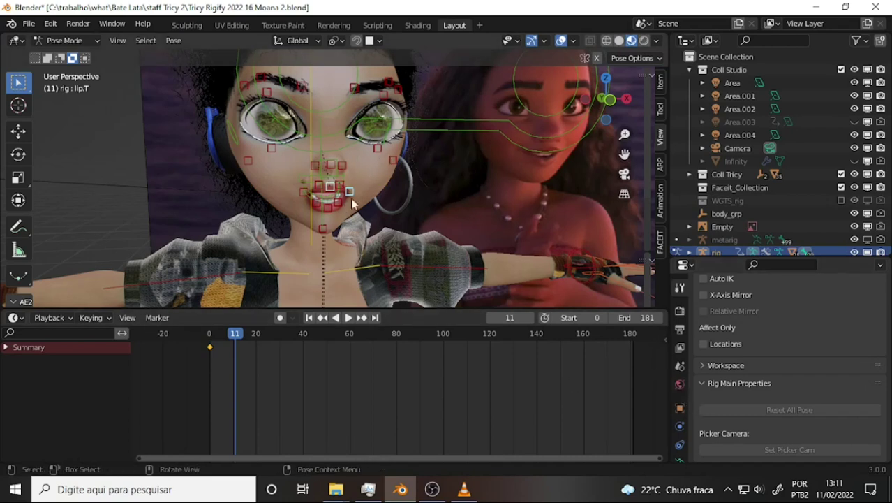
scroll(675, 395, "down", 4)
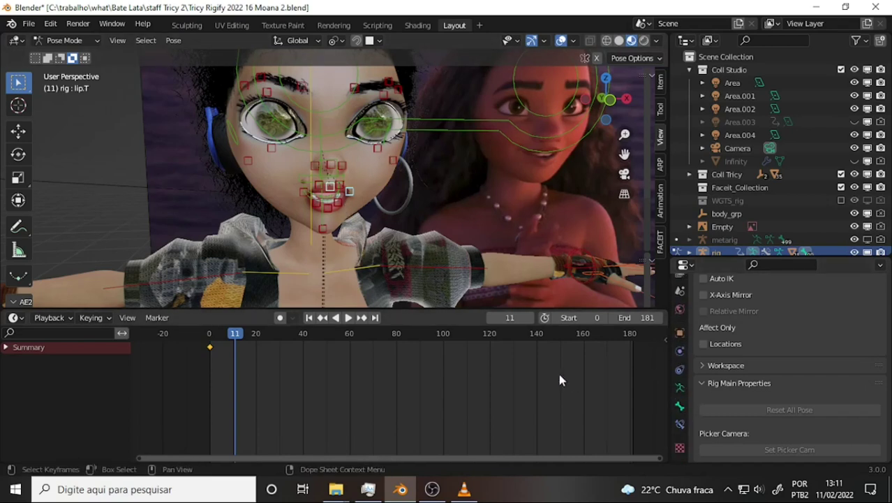
Switch to Object Mode and show Tricy Nude's Vertex Groups and Shape Keys lists.
key("ctrl+Tab")
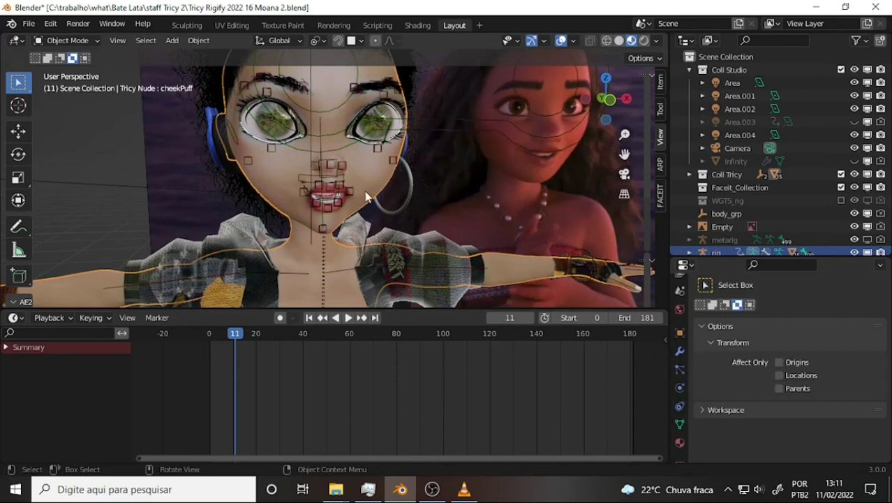
left_click(680, 425)
scroll(767, 363, "down", 2)
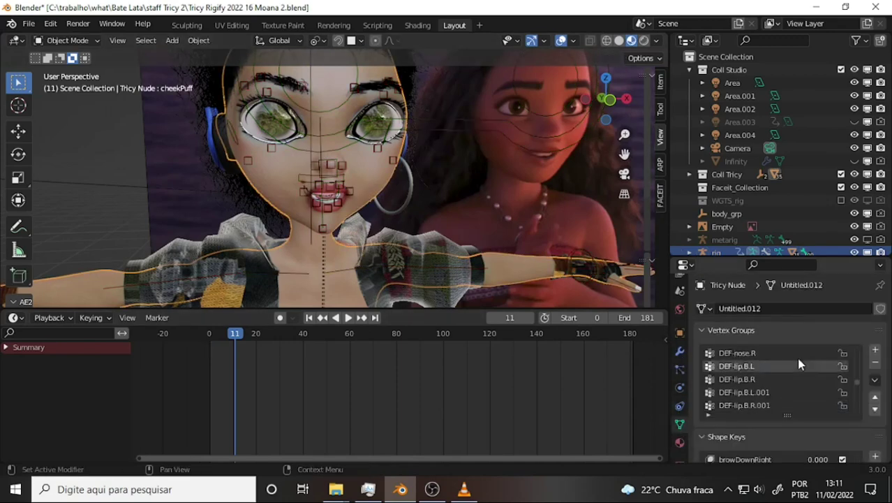
scroll(795, 356, "down", 2)
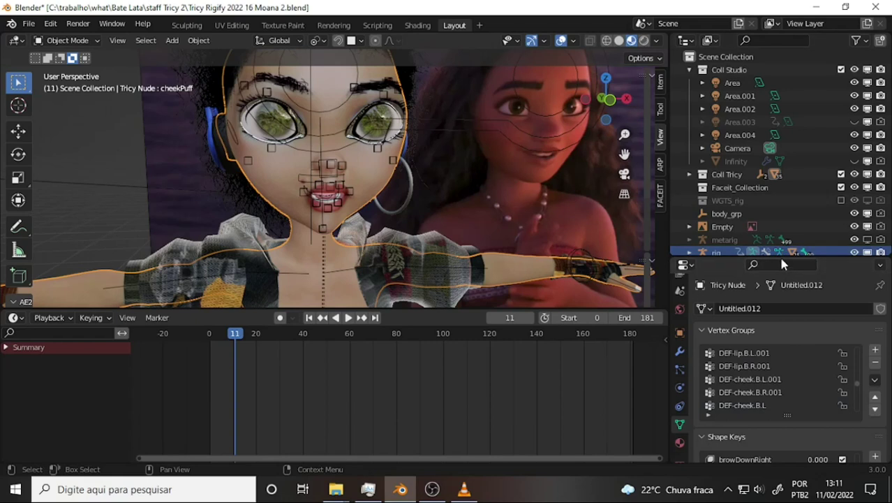
left_click_drag(783, 258, 783, 132)
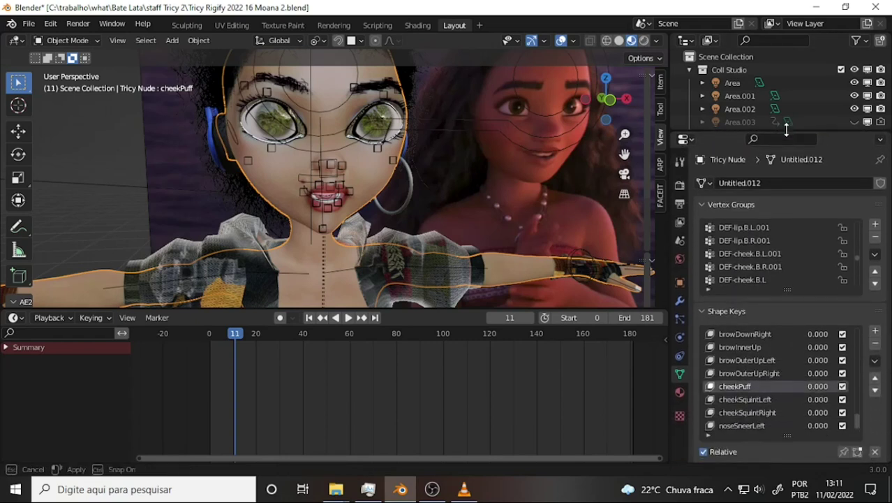
scroll(797, 379, "down", 1)
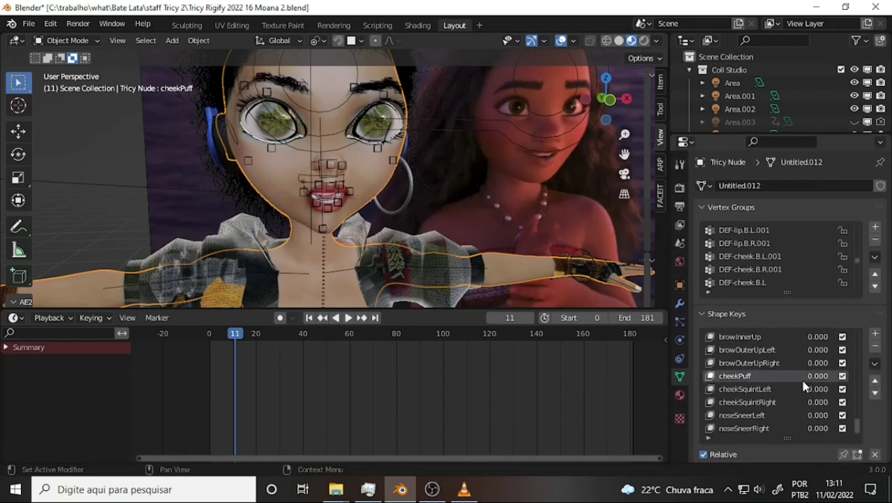
scroll(804, 382, "up", 2)
scroll(807, 384, "up", 2)
scroll(807, 388, "up", 2)
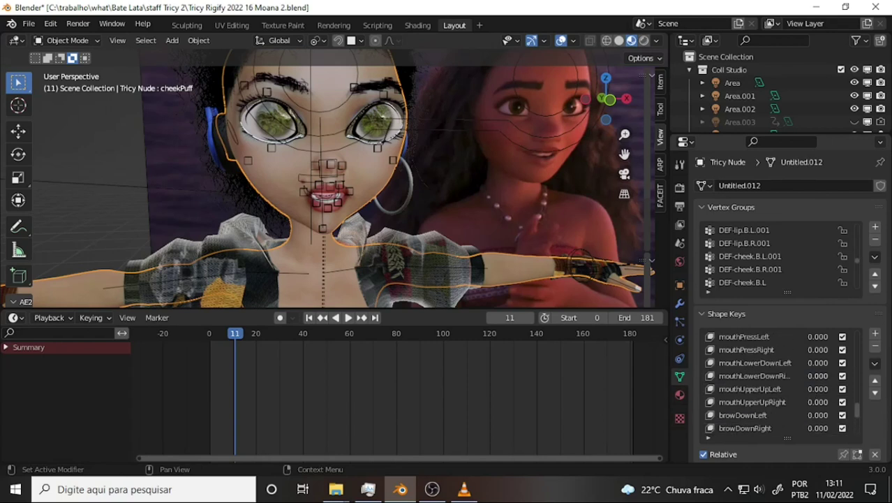
Preview mouthLowerDownRight, toggle two mouth keys' mute, and nudge mouthPressRight slightly up.
left_click_drag(818, 375, 838, 376)
left_click_drag(838, 376, 818, 376)
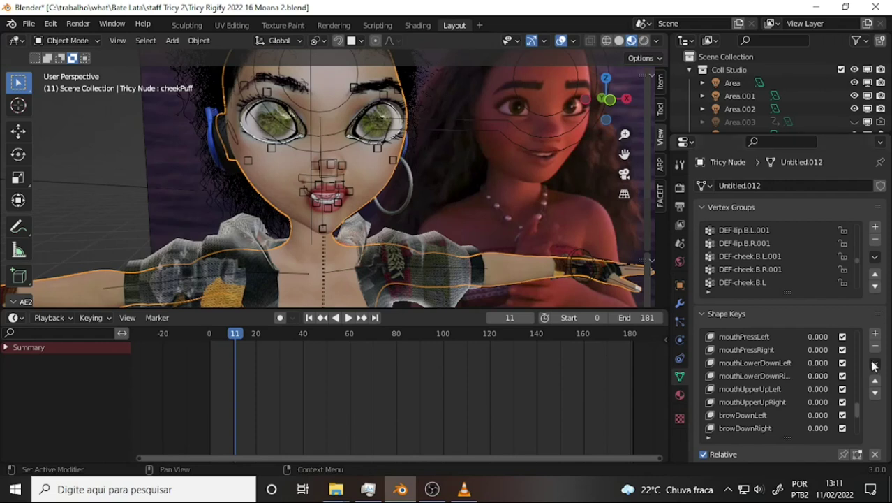
left_click(843, 362)
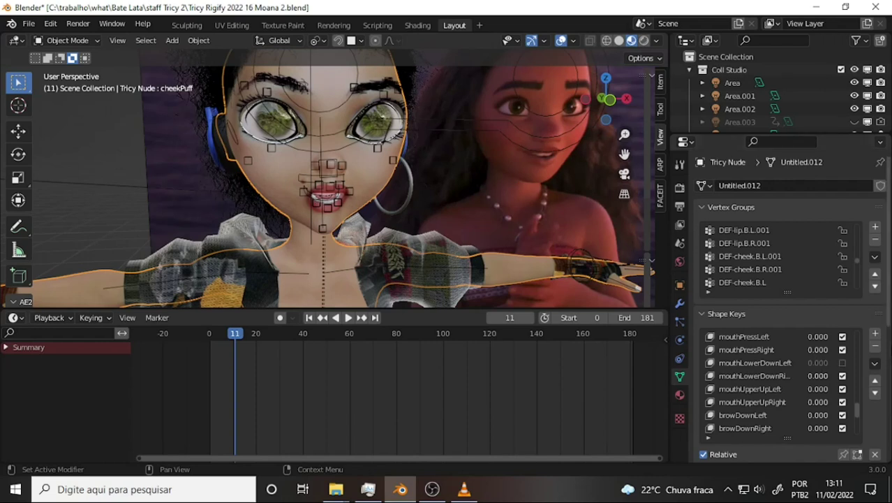
left_click(843, 349)
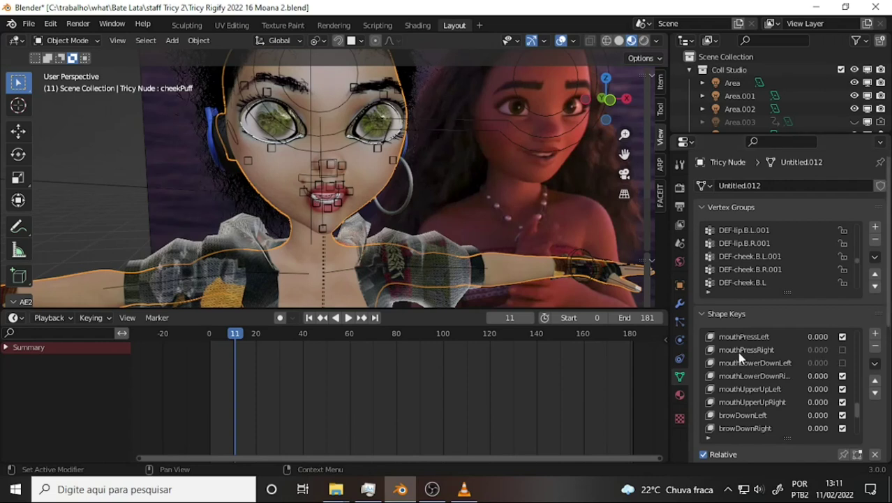
left_click(843, 349)
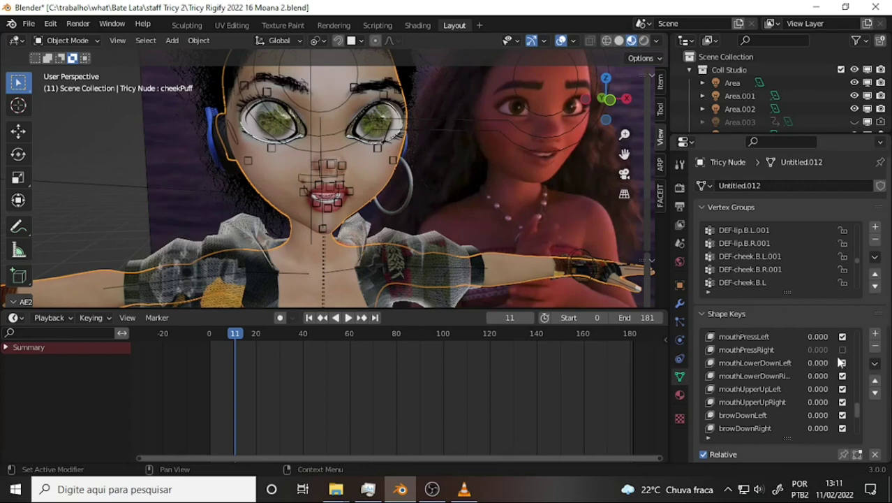
left_click(842, 362)
mouse_move(816, 349)
left_mouse_down()
mouse_move(859, 349)
mouse_move(802, 349)
left_mouse_up()
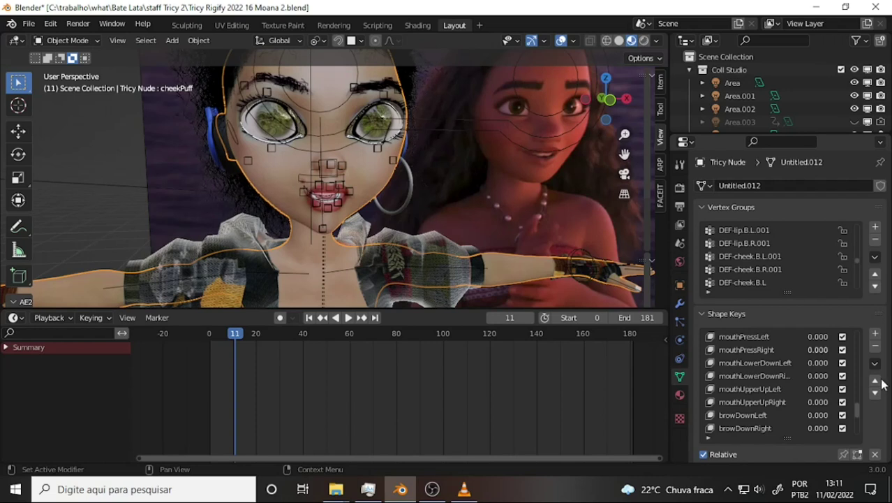
Preview the tongueOut shape key at full value, then reset it to 0.
scroll(792, 377, "down", 6)
scroll(793, 375, "down", 3)
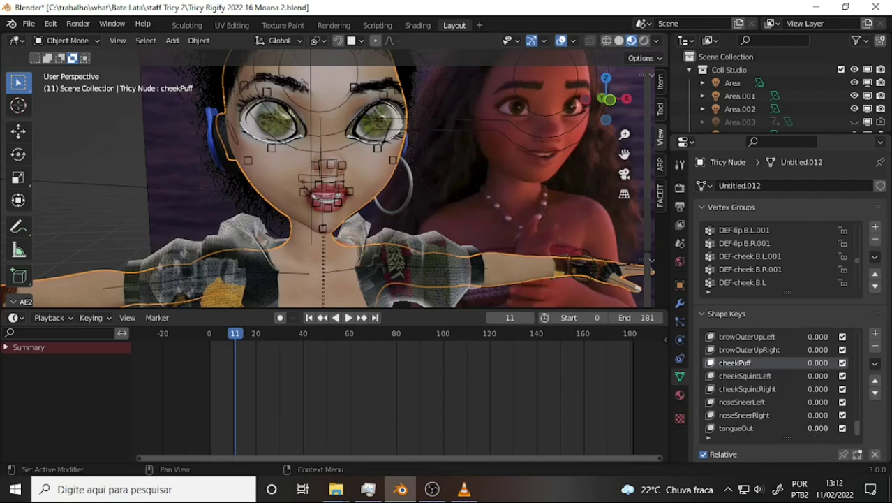
left_click_drag(813, 428, 841, 428)
left_click_drag(817, 428, 786, 427)
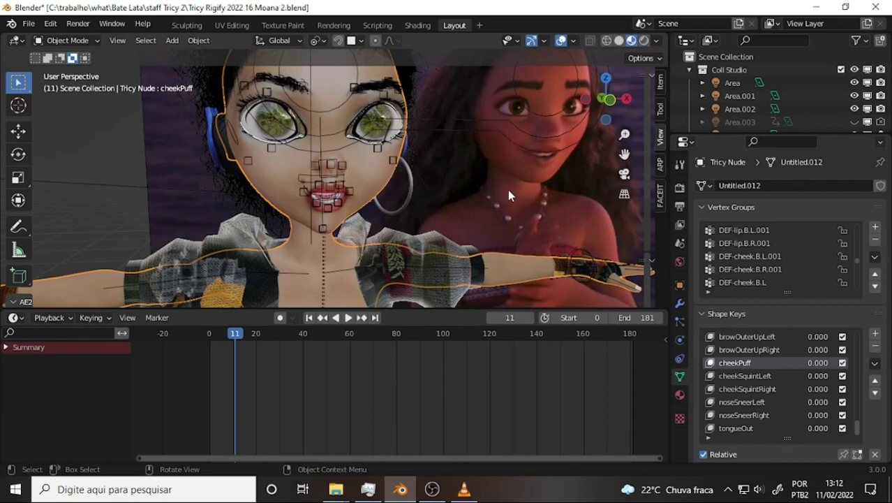
Orbit and zoom close onto Tricy's face, with all facial shape keys resting at 0.000.
mouse_move(508, 188)
middle_mouse_down()
mouse_move(499, 202)
mouse_move(510, 192)
middle_mouse_up()
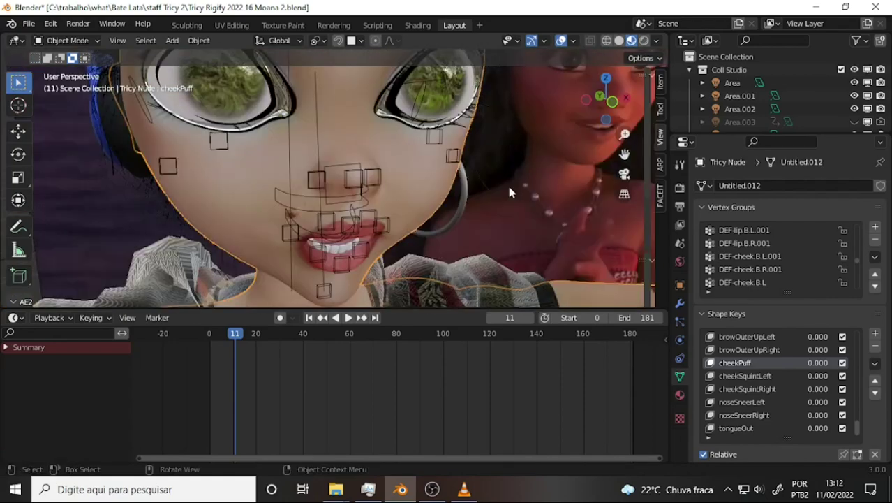
scroll(505, 186, "up", 3)
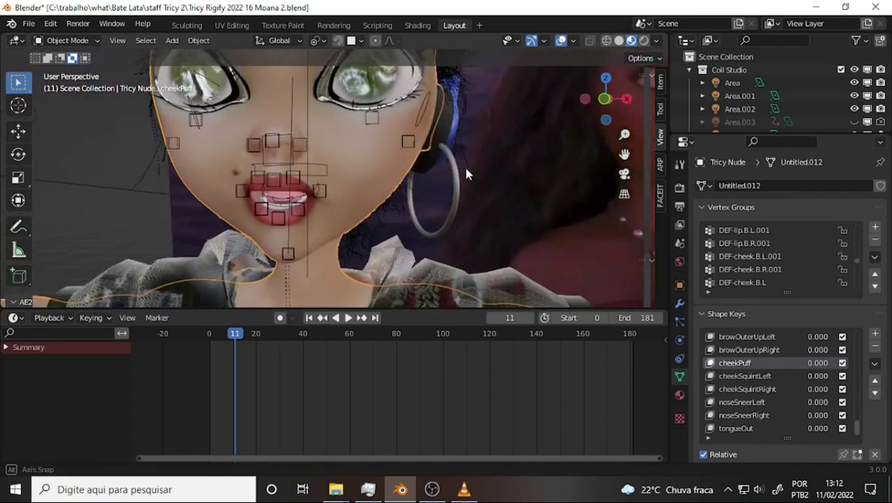
mouse_move(501, 178)
middle_mouse_down("alt")
mouse_move(487, 171)
mouse_move(499, 180)
middle_mouse_up("alt")
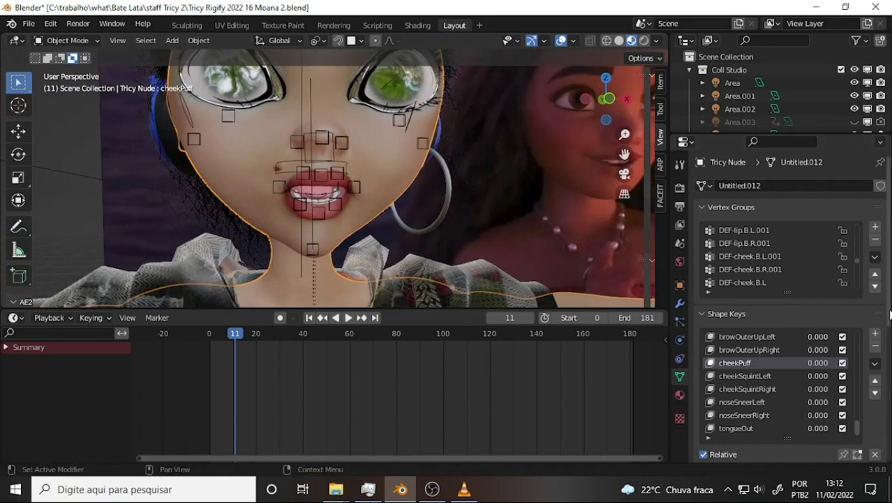
scroll(880, 328, "down", 4)
scroll(865, 362, "up", 2)
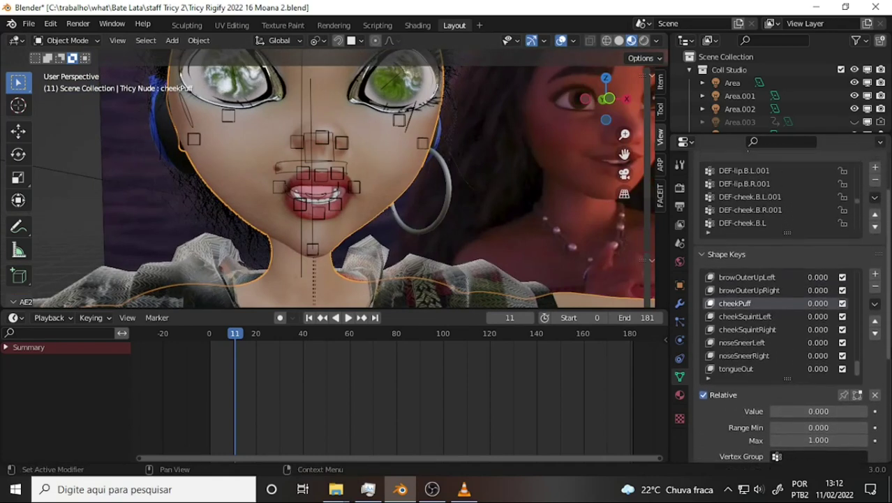
left_click_drag(858, 377, 858, 286)
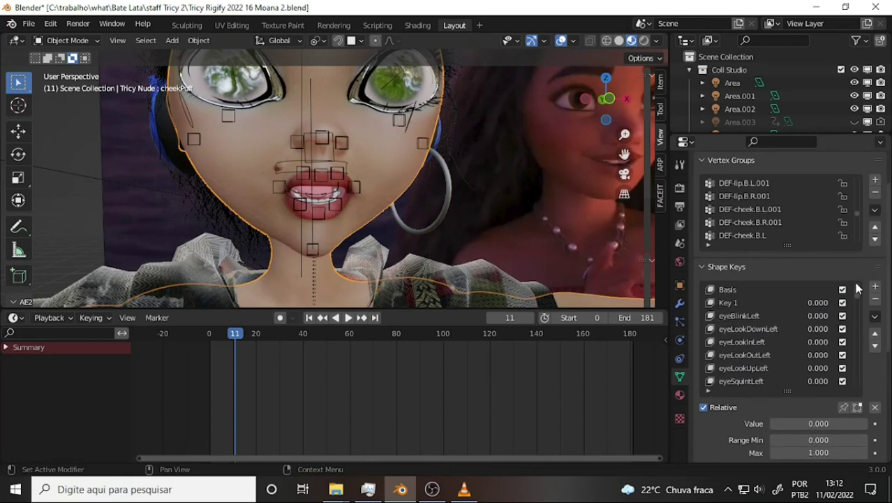
Select Tricy's lips.L control in Pose Mode, then bring the LIPSYNC tutorial in VLC forward.
left_click(341, 146)
key("ctrl+Tab")
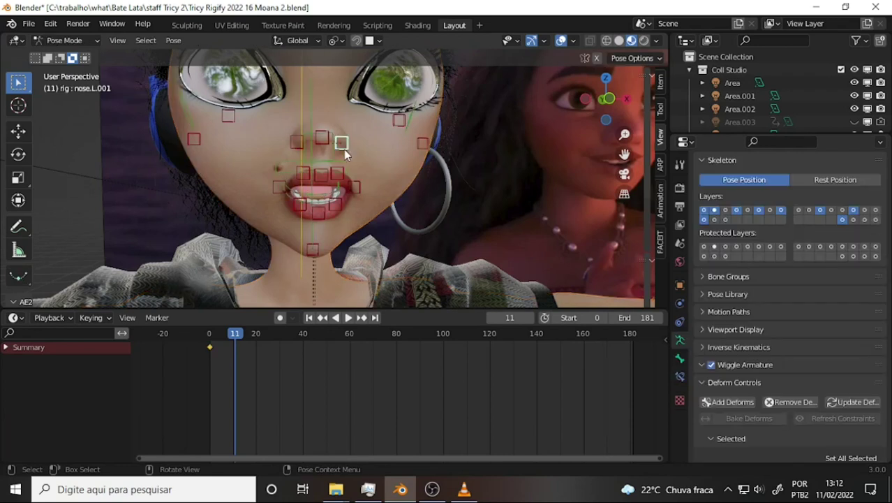
left_click(356, 185)
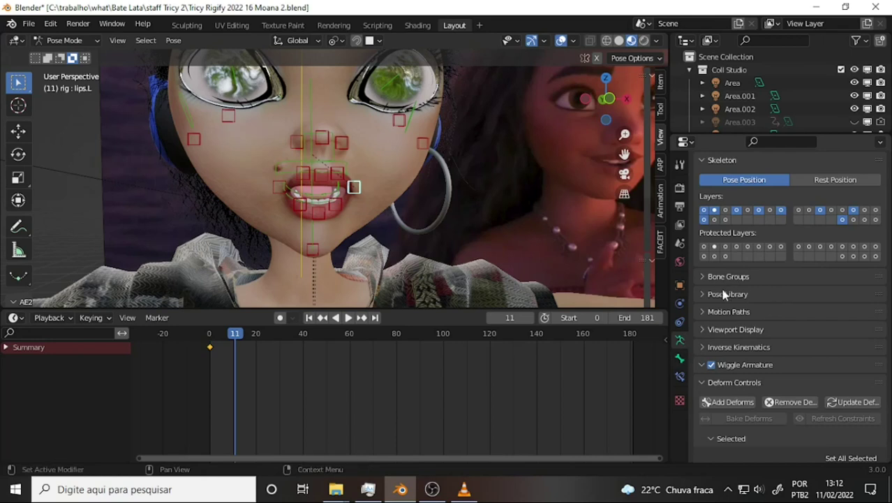
scroll(800, 311, "down", 2)
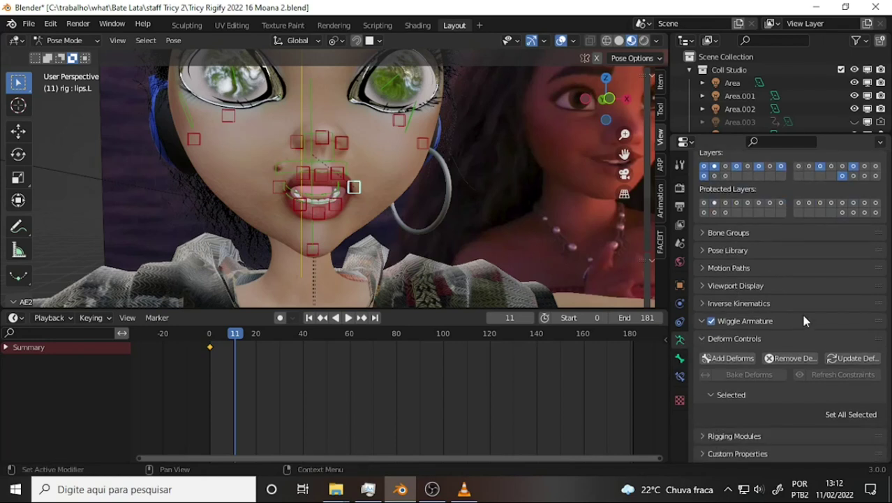
left_click(464, 489)
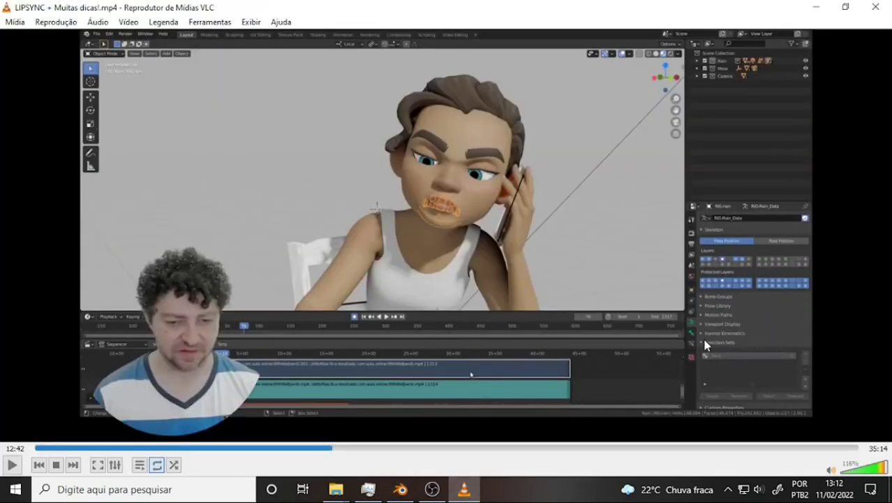
Switch to Blender and minimize it, then minimize the VLC tutorial window as well.
left_click(401, 489)
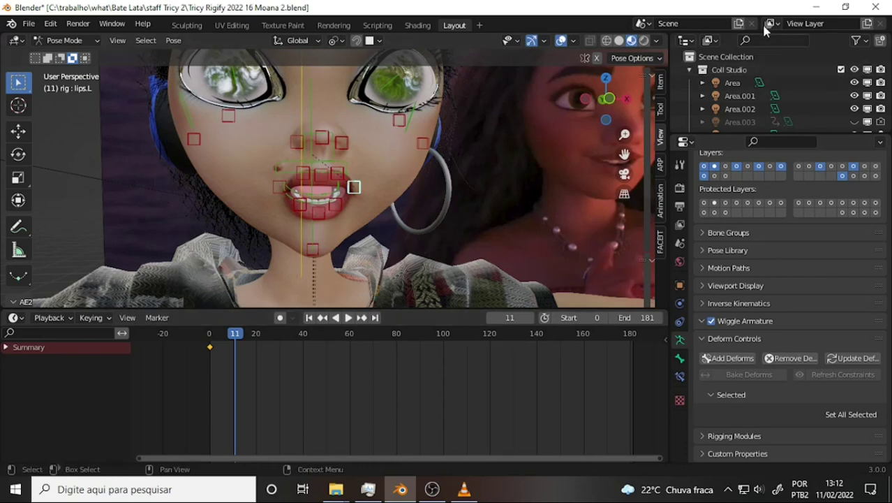
left_click(816, 8)
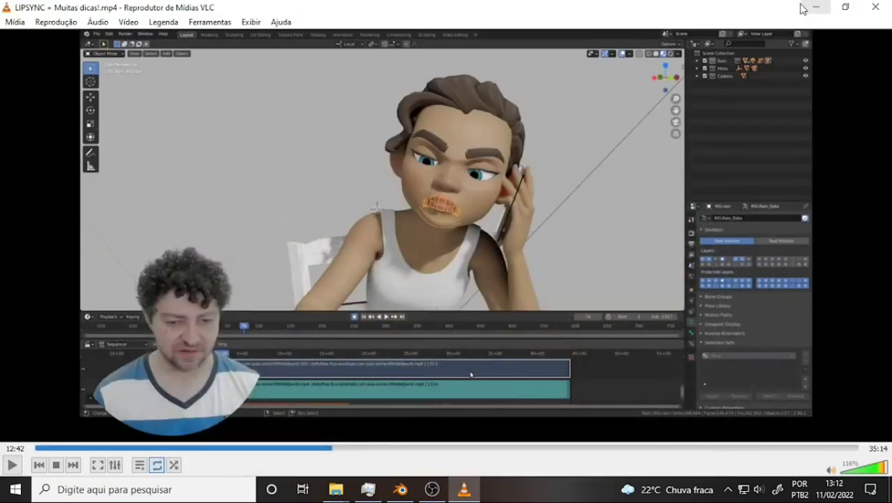
left_click(818, 9)
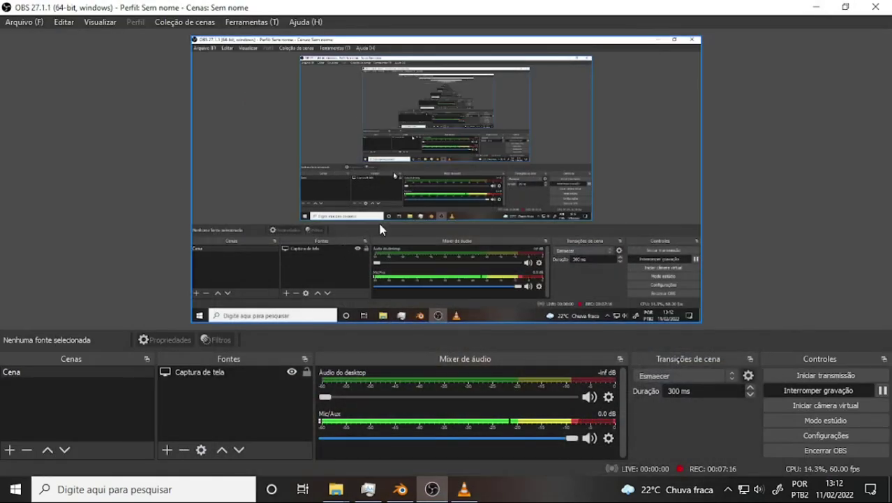
Minimize OBS Studio and start Blender 2.92 from its desktop shortcut.
left_click(816, 9)
double_click(219, 378)
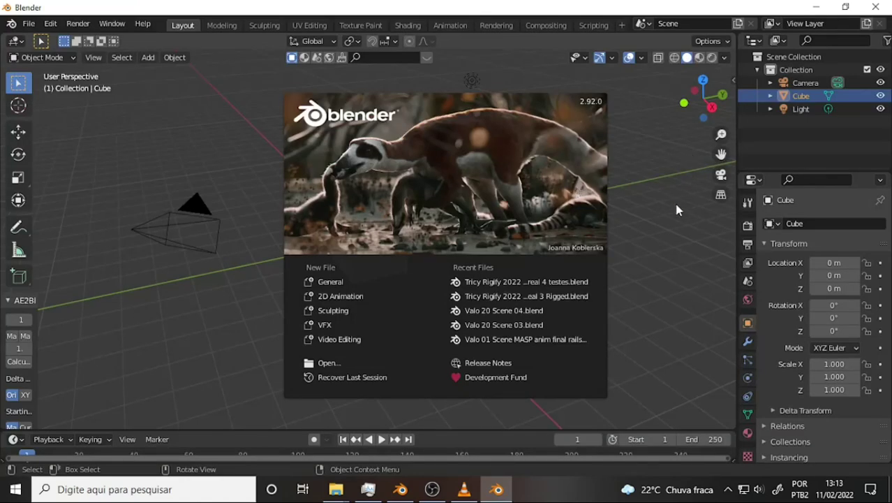
Dismiss the splash screen, widen the side panels, and add a Human (Meta-Rig) armature at the origin.
left_click(673, 209)
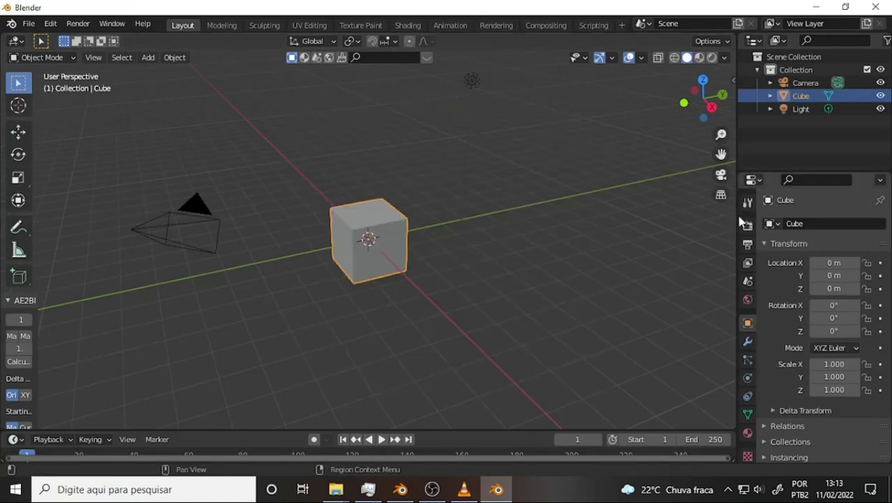
left_click_drag(736, 217, 658, 217)
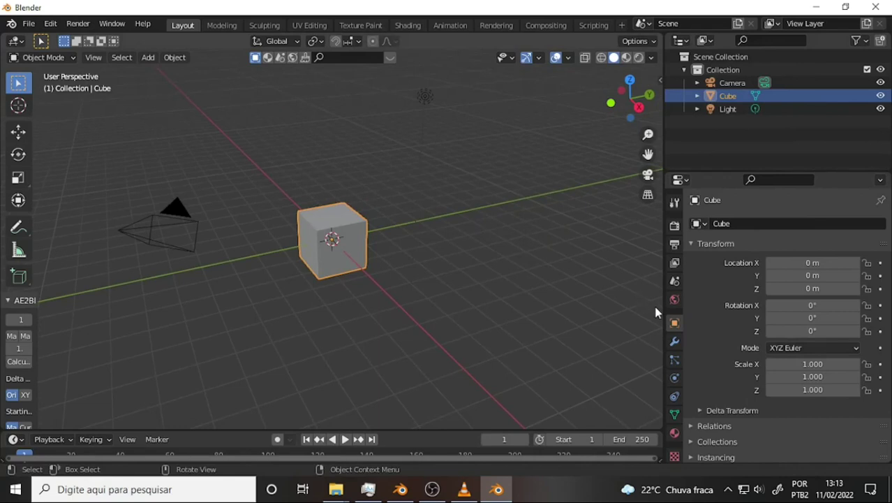
scroll(676, 377, "down", 1)
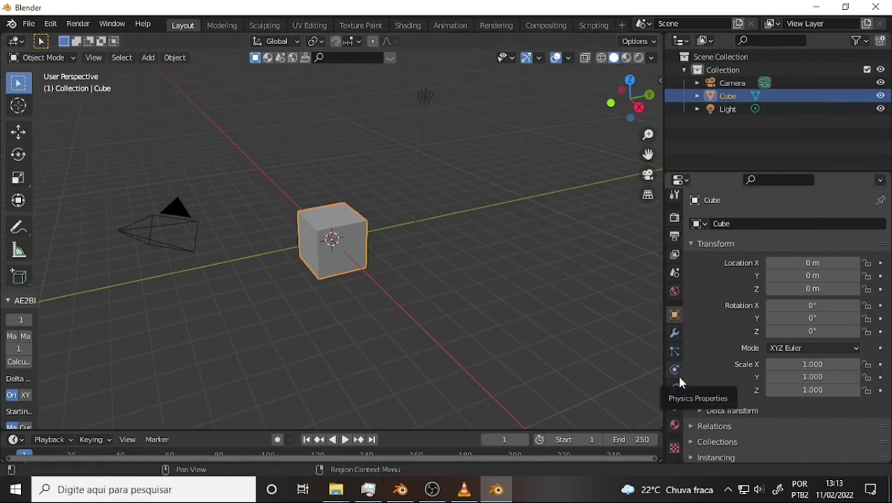
scroll(610, 313, "up", 2)
scroll(593, 314, "up", 3)
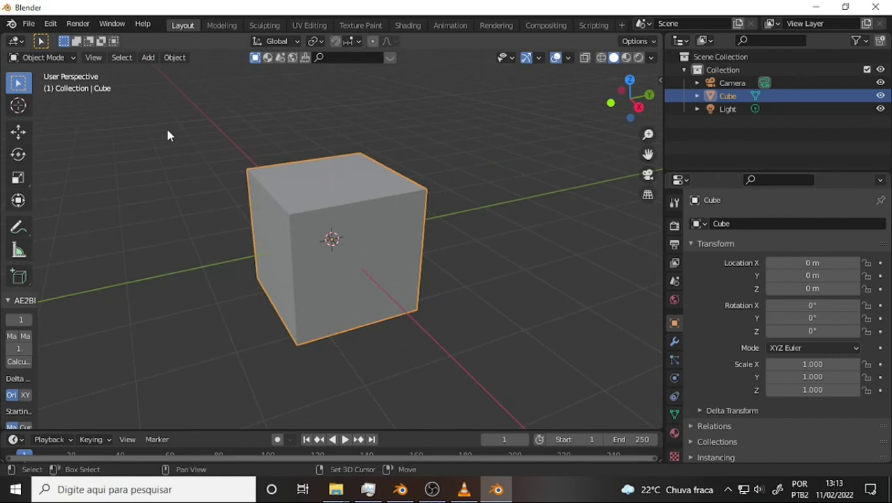
key("shift+a")
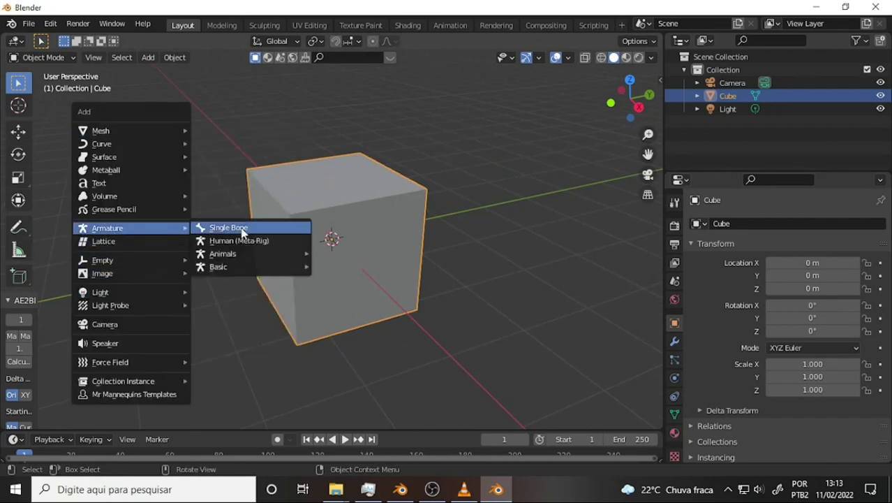
mouse_move(108, 228)
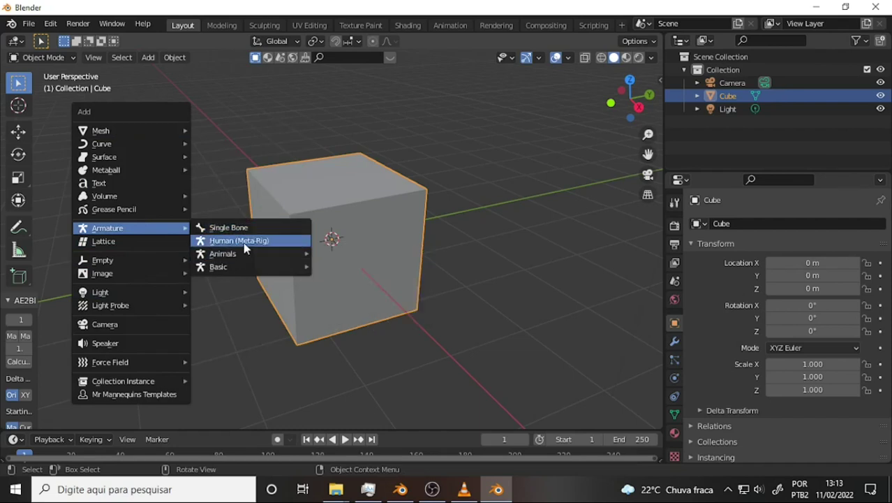
left_click(243, 240)
Show the metarig's armature data properties and collapse the deform and rig generation panels.
scroll(409, 163, "up", 3)
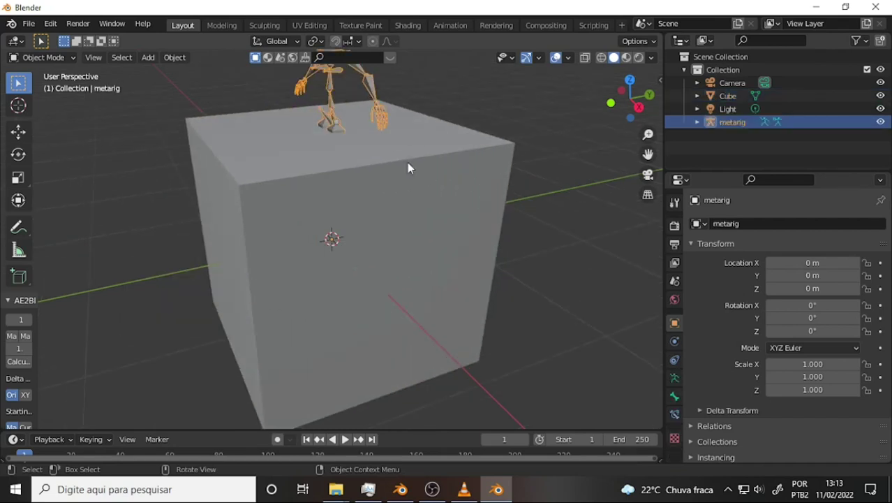
mouse_move(461, 107)
middle_mouse_down()
mouse_move(533, 106)
mouse_move(514, 103)
middle_mouse_up()
left_click(674, 377)
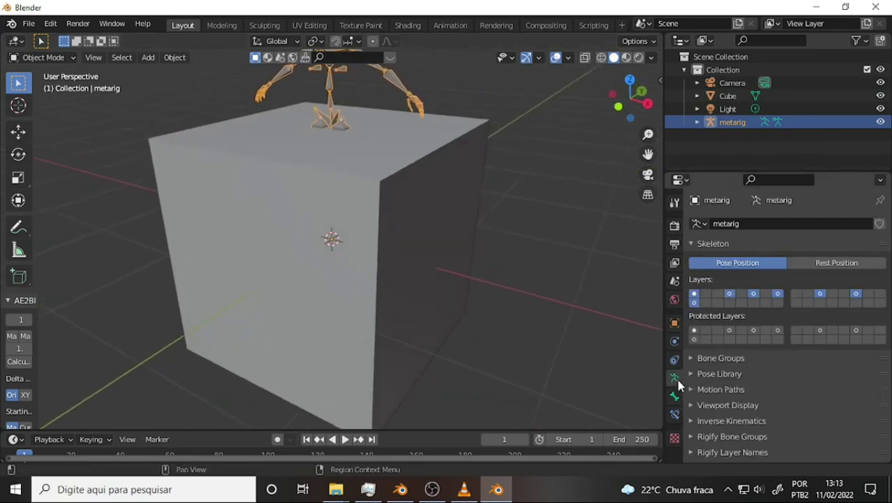
scroll(741, 305, "down", 4)
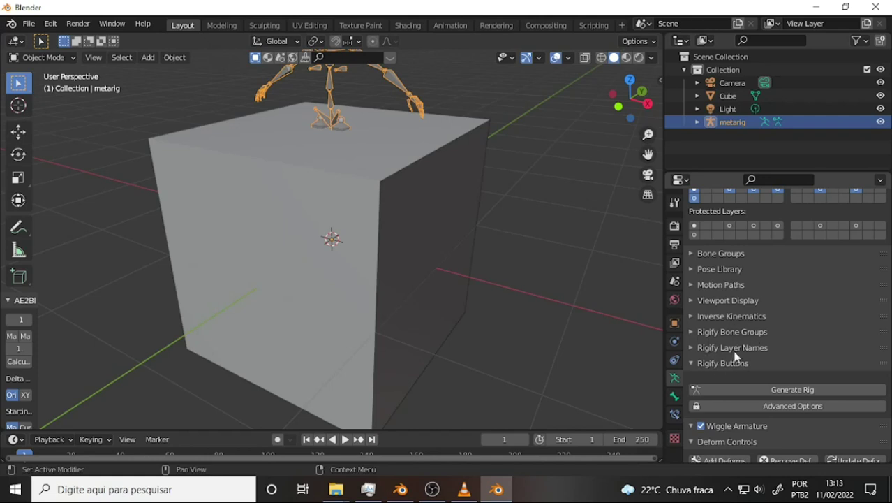
scroll(740, 333, "down", 3)
scroll(738, 329, "down", 3)
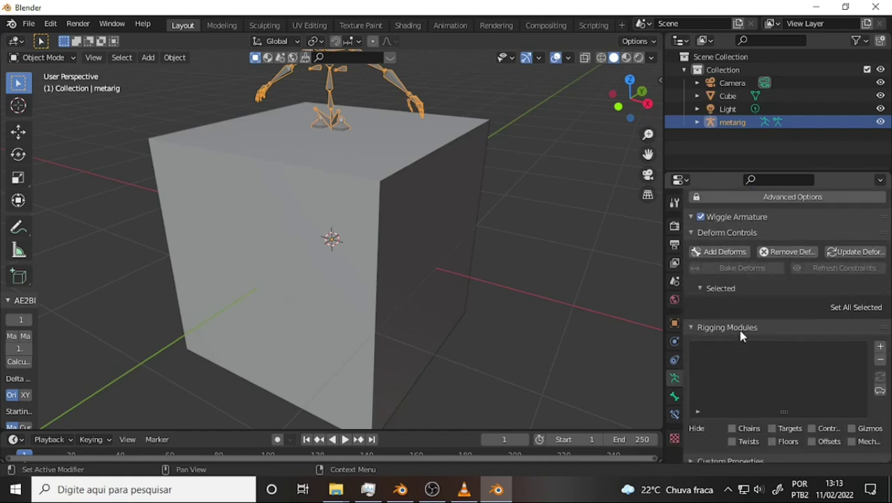
scroll(739, 330, "up", 2)
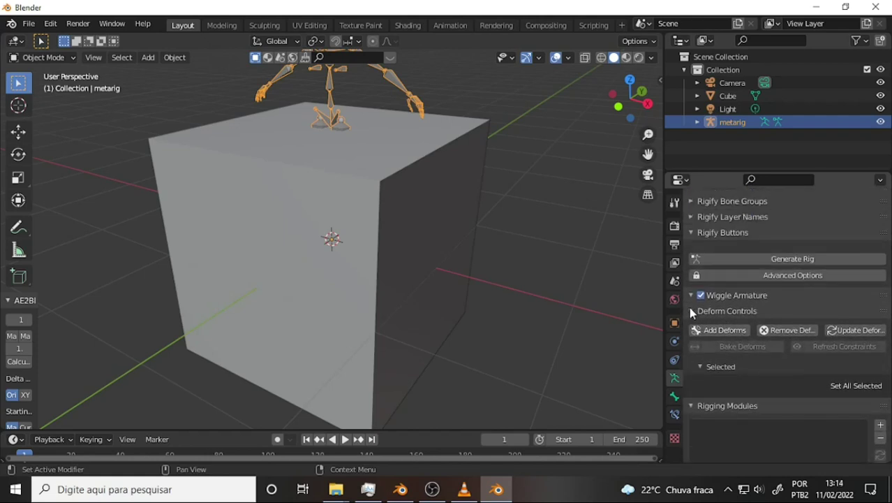
left_click(690, 310)
left_click(693, 233)
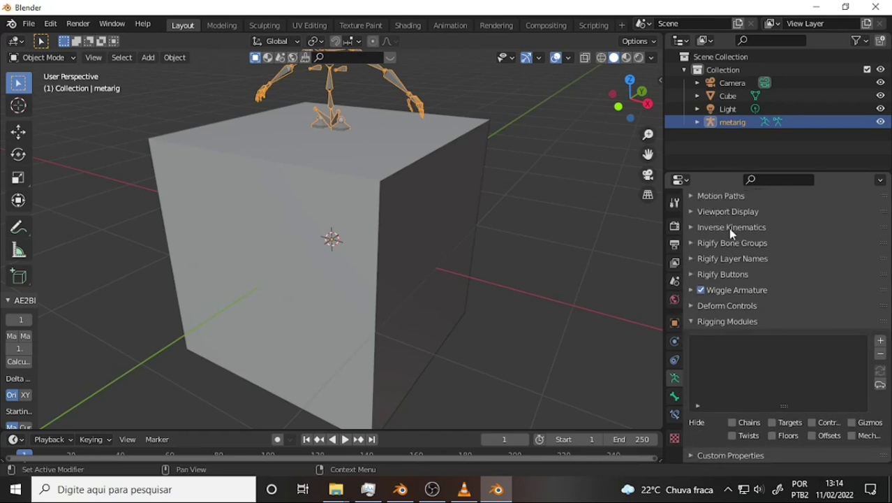
Collapse the Rigging Modules section and close the test Blender window.
scroll(779, 307, "up", 4)
scroll(767, 296, "up", 1)
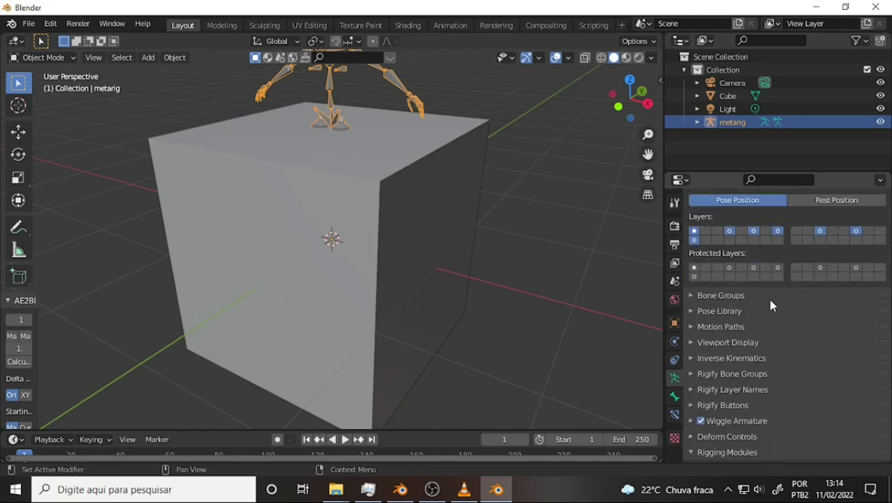
scroll(767, 295, "up", 2)
scroll(781, 296, "down", 4)
scroll(768, 295, "up", 1)
scroll(768, 300, "down", 3)
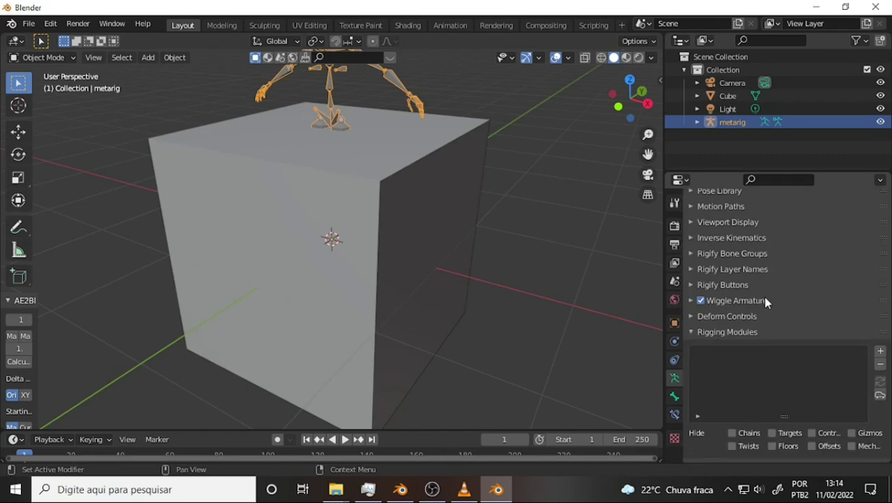
scroll(584, 252, "up", 5)
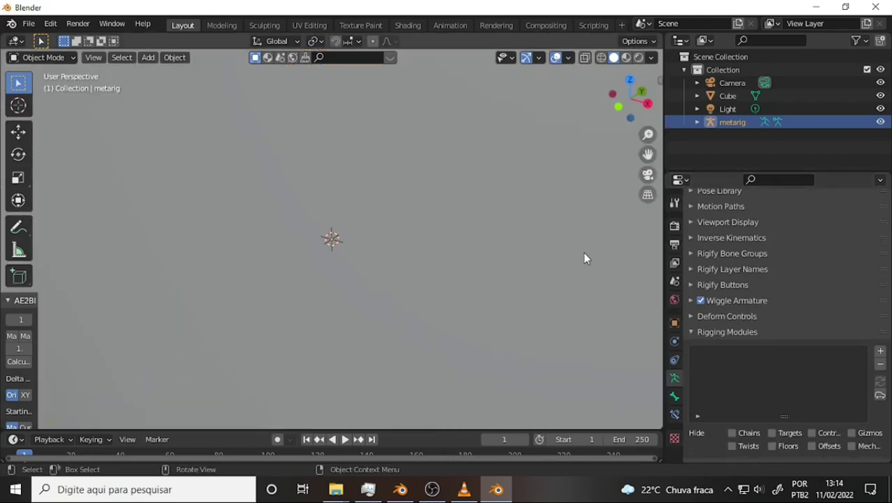
scroll(585, 254, "down", 7)
scroll(585, 254, "up", 1)
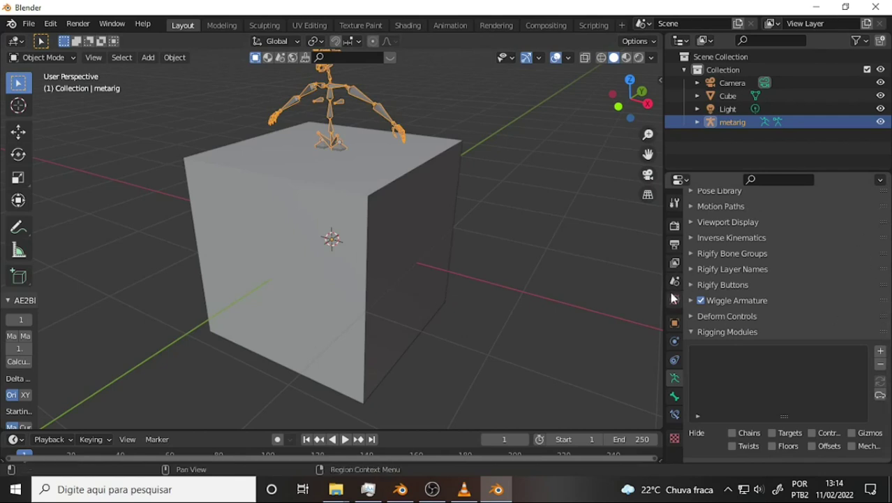
scroll(734, 307, "down", 1)
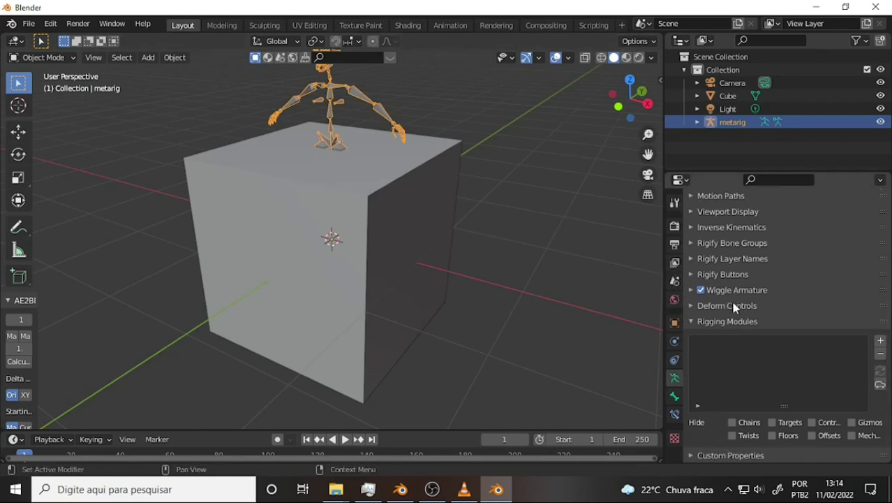
left_click(691, 322)
scroll(763, 293, "up", 3)
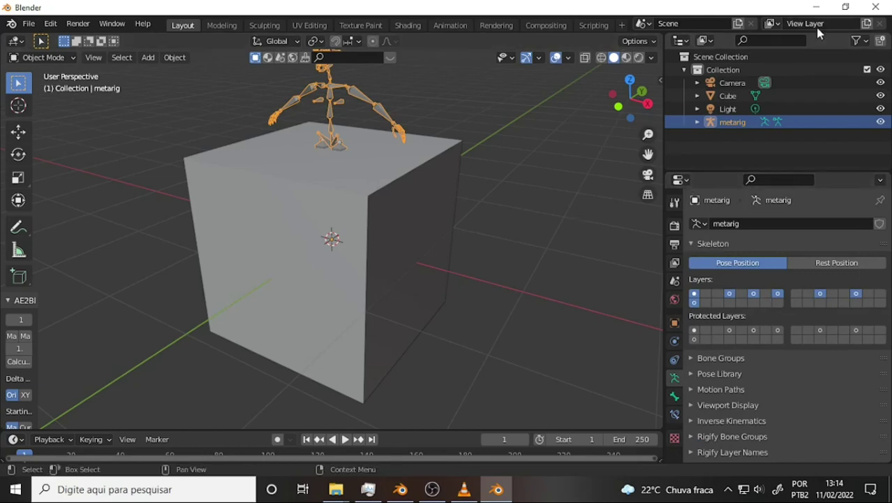
left_click(877, 7)
Discard the test scene's changes and view Tricy's head from the side in the rig file.
left_click(464, 268)
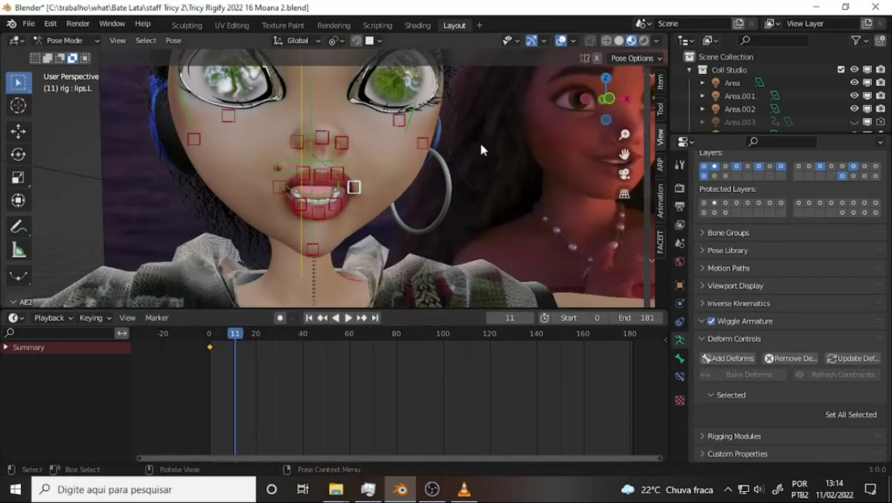
scroll(479, 140, "down", 3)
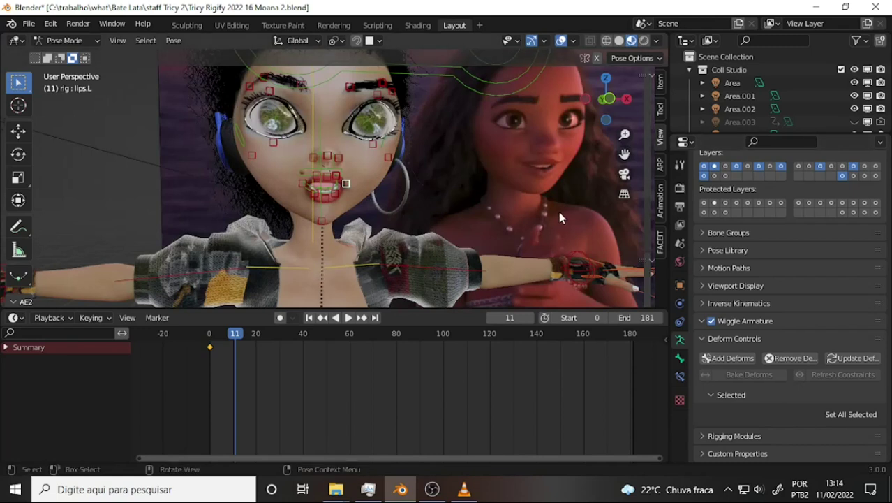
scroll(830, 249, "up", 3)
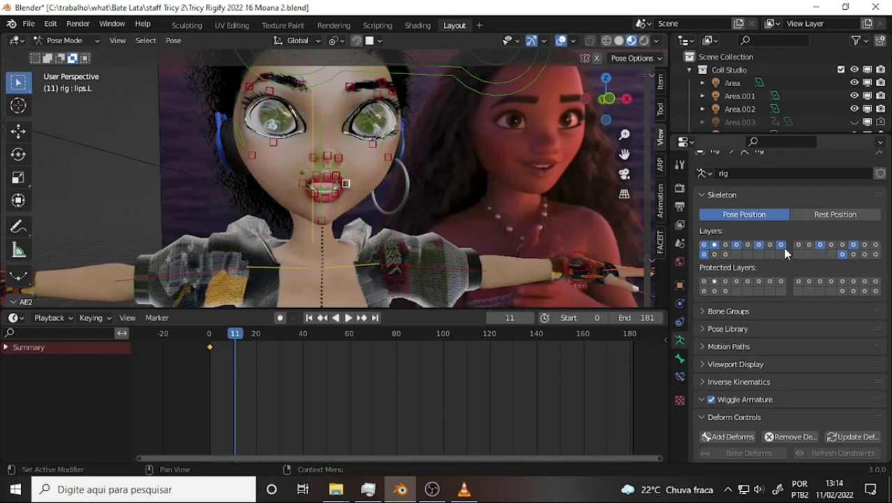
scroll(782, 249, "down", 2)
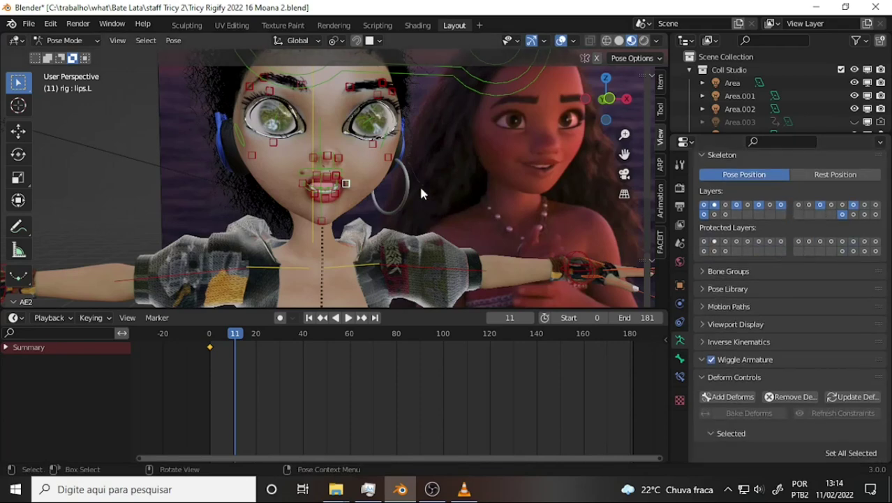
mouse_move(419, 185)
middle_mouse_down()
mouse_move(491, 218)
mouse_move(393, 200)
middle_mouse_up()
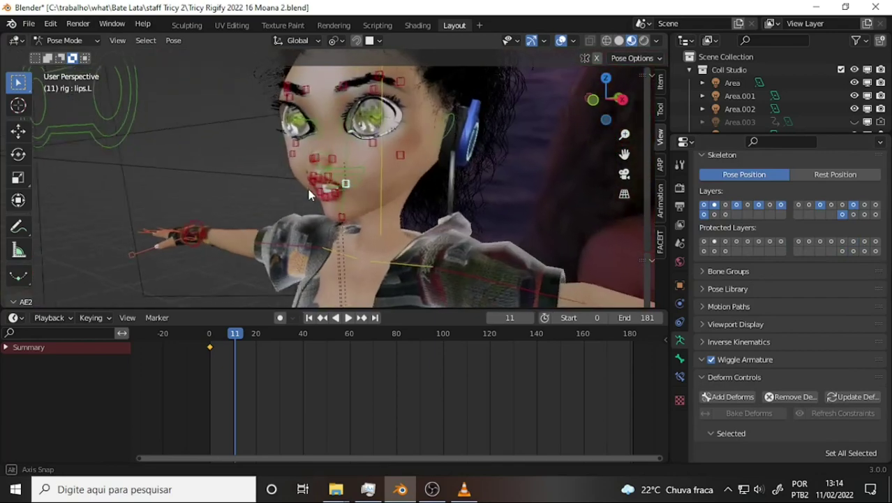
scroll(393, 200, "up", 5)
scroll(413, 196, "down", 7)
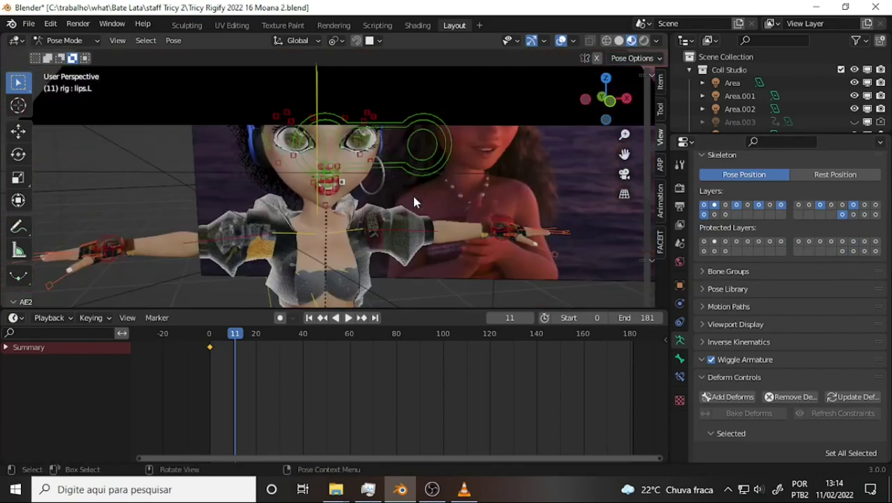
scroll(412, 196, "up", 2)
scroll(428, 194, "down", 2)
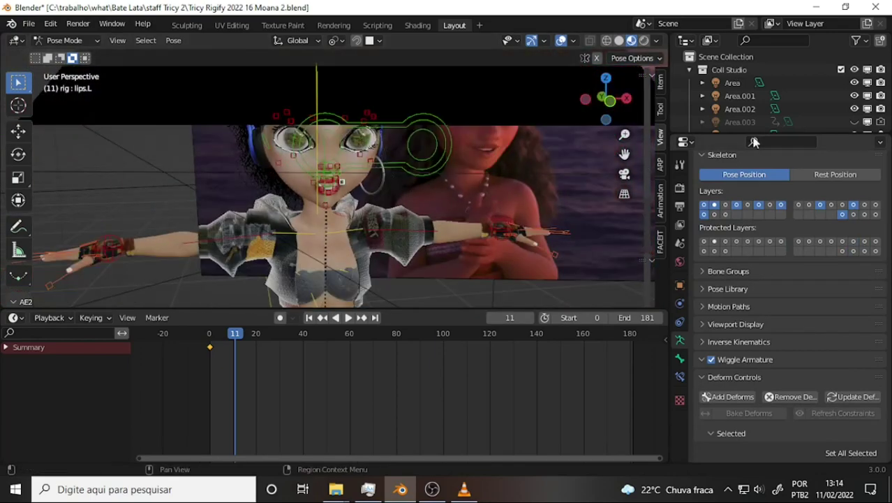
Enlarge the Outliner and hide the Camera so the full Moana background appears.
left_click_drag(791, 131, 795, 266)
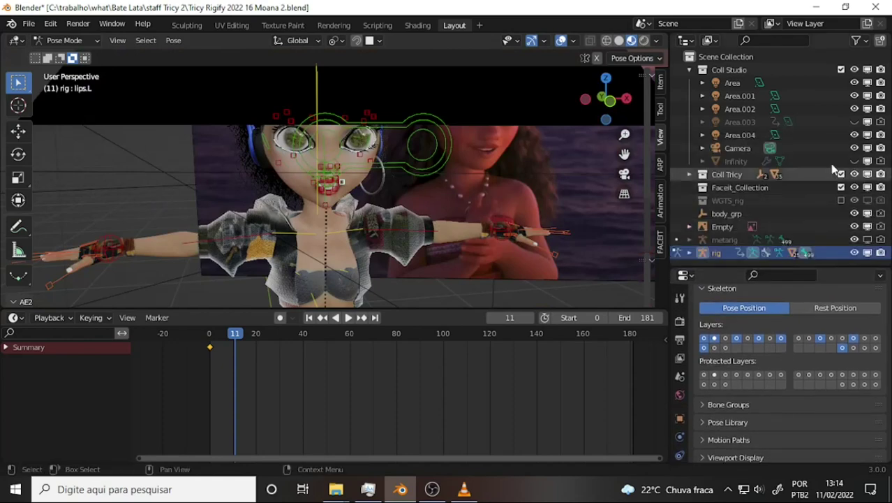
left_click(855, 148)
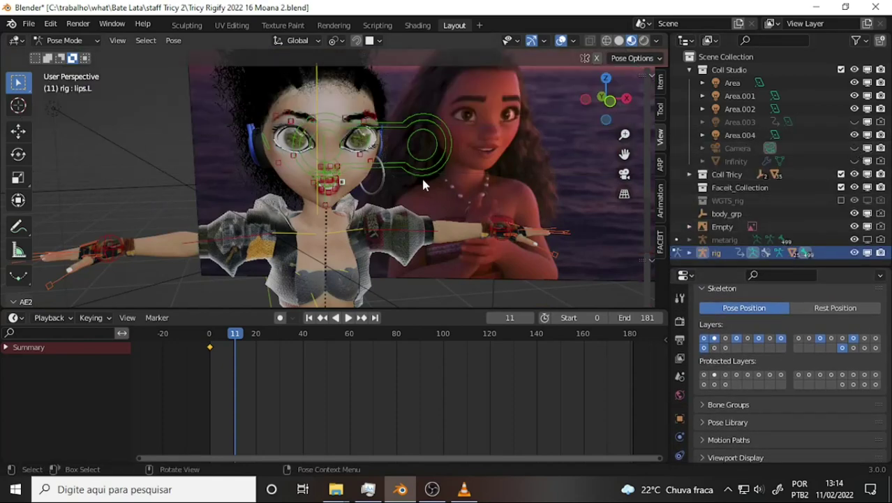
scroll(421, 176, "up", 3)
scroll(419, 174, "down", 3)
mouse_move(422, 182)
middle_mouse_down()
mouse_move(303, 139)
mouse_move(442, 179)
middle_mouse_up()
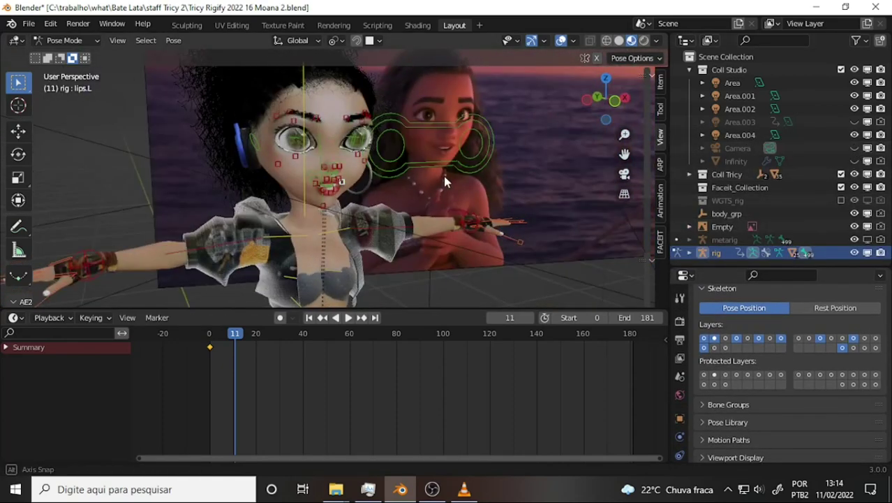
scroll(418, 175, "up", 2)
scroll(417, 173, "up", 4)
scroll(416, 167, "down", 5)
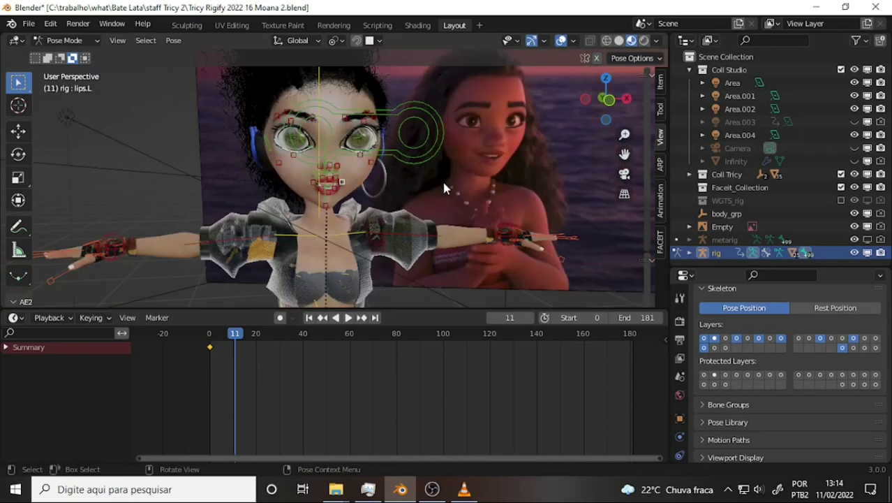
scroll(442, 181, "up", 2)
scroll(442, 182, "down", 4)
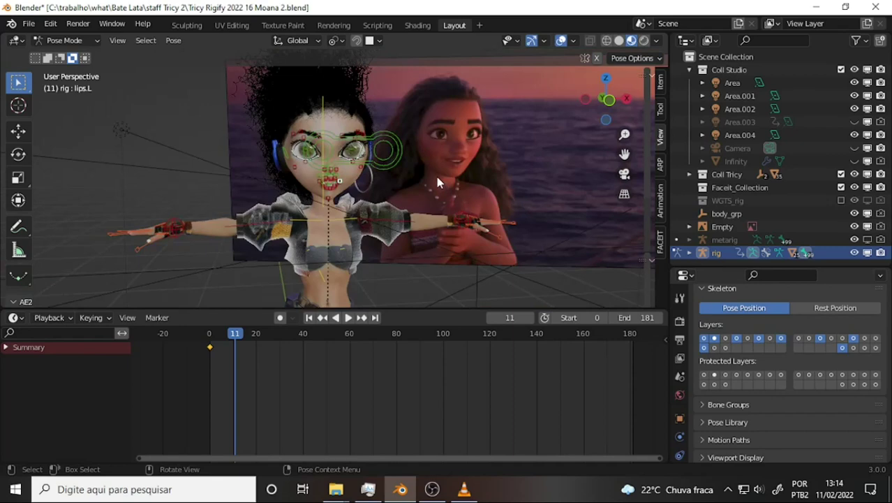
scroll(436, 180, "up", 2)
scroll(435, 177, "up", 2)
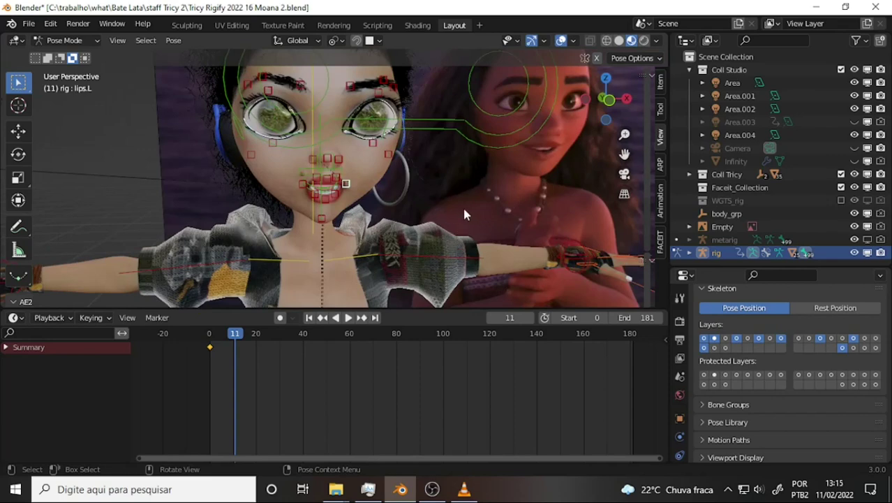
scroll(461, 209, "up", 2)
scroll(460, 209, "down", 2)
scroll(457, 206, "up", 2)
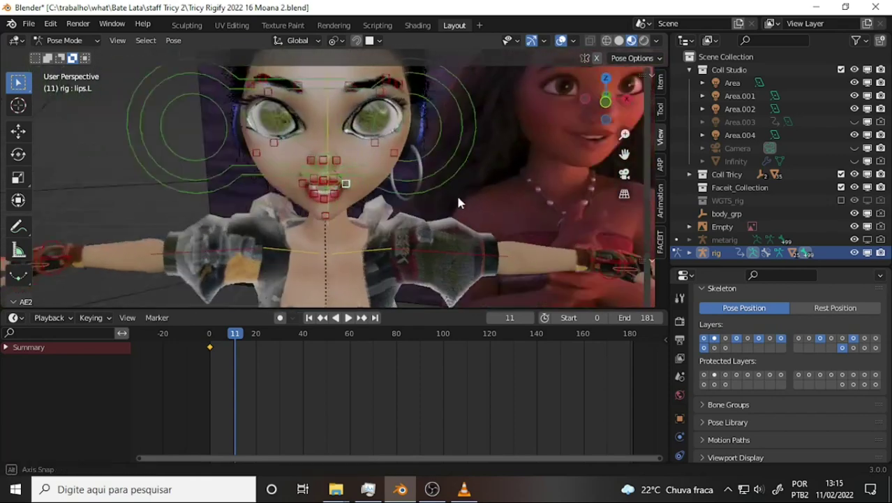
scroll(464, 196, "down", 2)
Bring the VLC lip-sync tutorial, paused at 12:42, to the front.
left_click(464, 489)
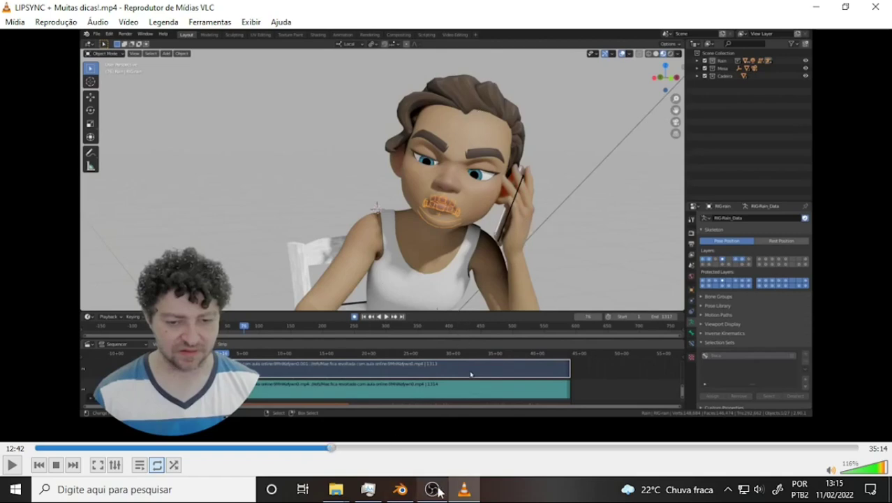
Return to the Tricy rig in Blender and orbit and zoom around the character's head.
left_click(399, 488)
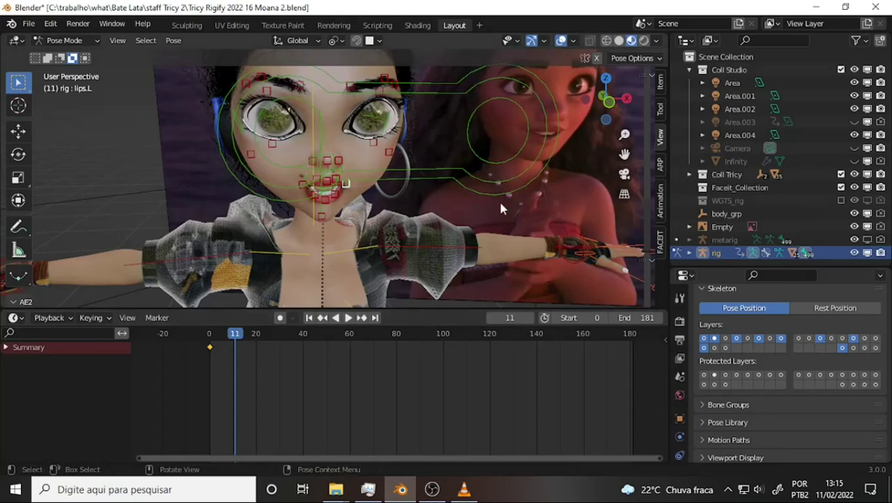
middle_click_drag(500, 166, 477, 171)
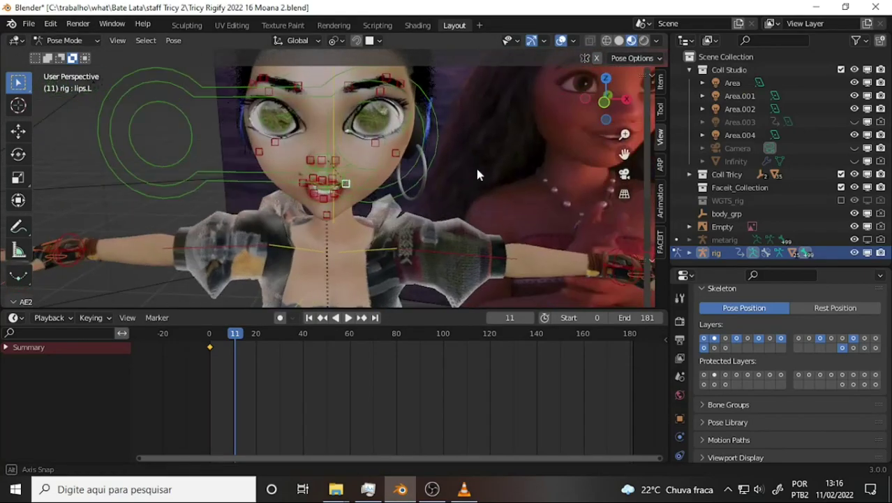
scroll(479, 171, "up", 2)
scroll(493, 168, "up", 2)
scroll(497, 169, "up", 1)
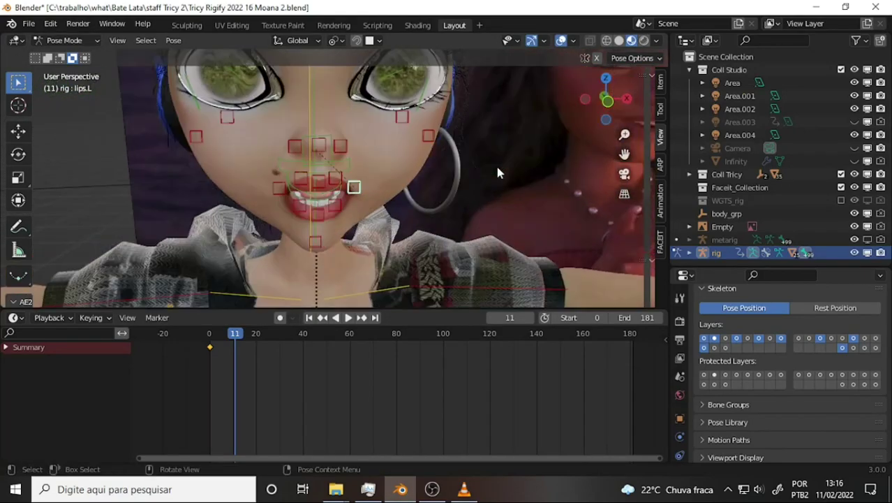
scroll(497, 172, "down", 3)
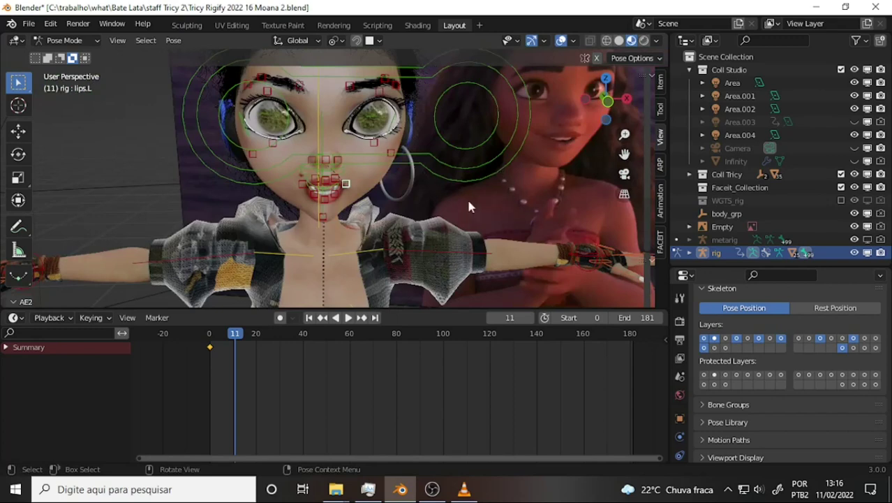
scroll(468, 202, "up", 2)
scroll(469, 202, "down", 2)
scroll(468, 203, "down", 2)
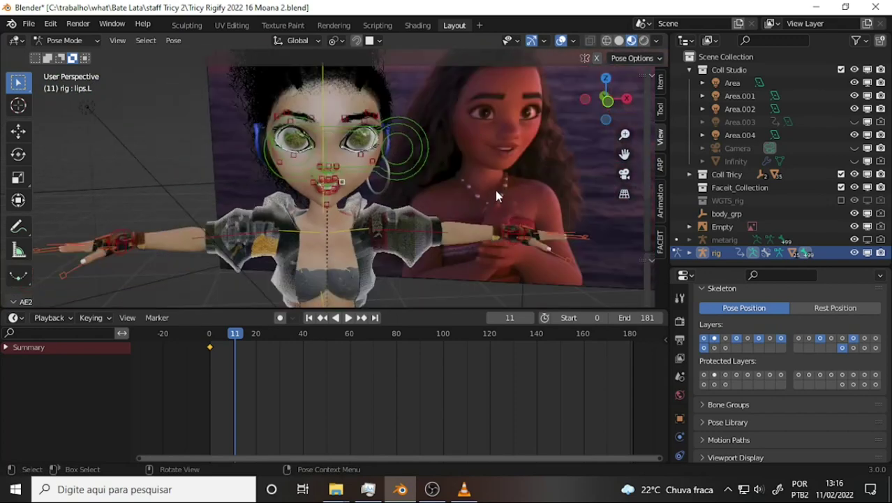
scroll(495, 189, "up", 2)
scroll(424, 181, "down", 2)
scroll(495, 187, "up", 3)
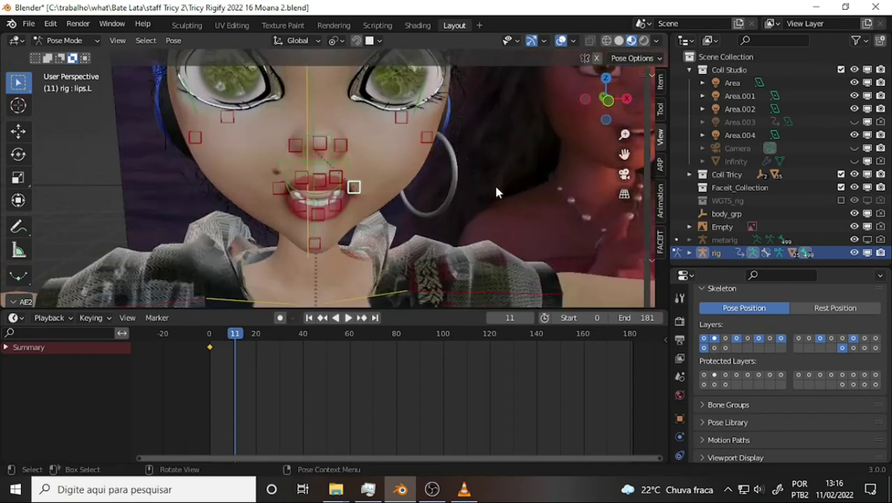
scroll(496, 190, "down", 3)
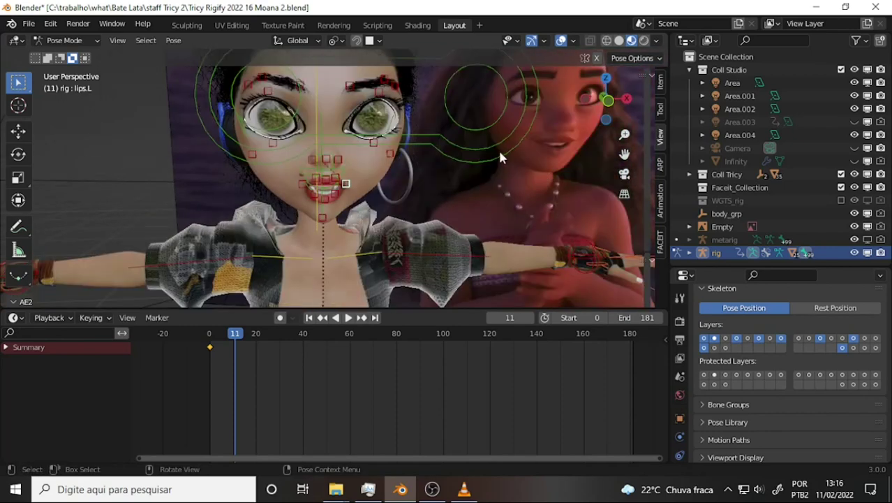
scroll(498, 174, "down", 2)
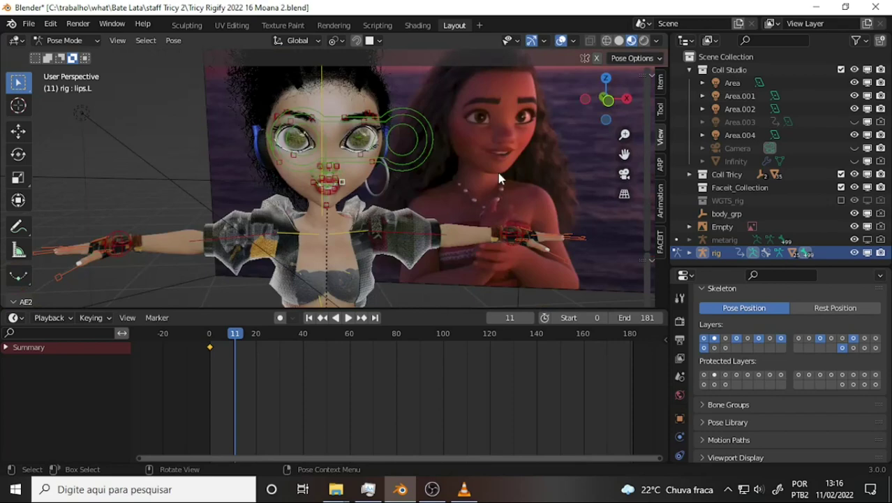
scroll(498, 172, "up", 2)
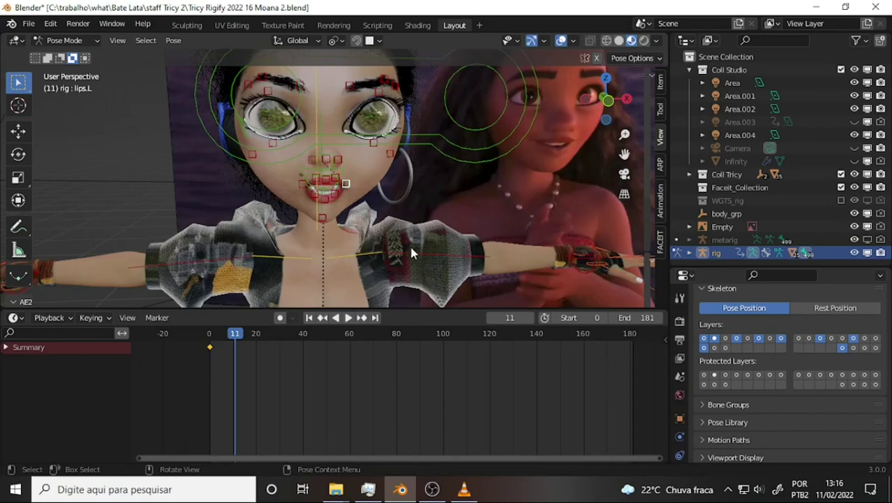
scroll(338, 138, "down", 2)
scroll(342, 139, "up", 2)
scroll(342, 140, "down", 2)
Adjust the view angle, check the tutorial video in VLC, and come back to Blender.
middle_click_drag(344, 143, 343, 153)
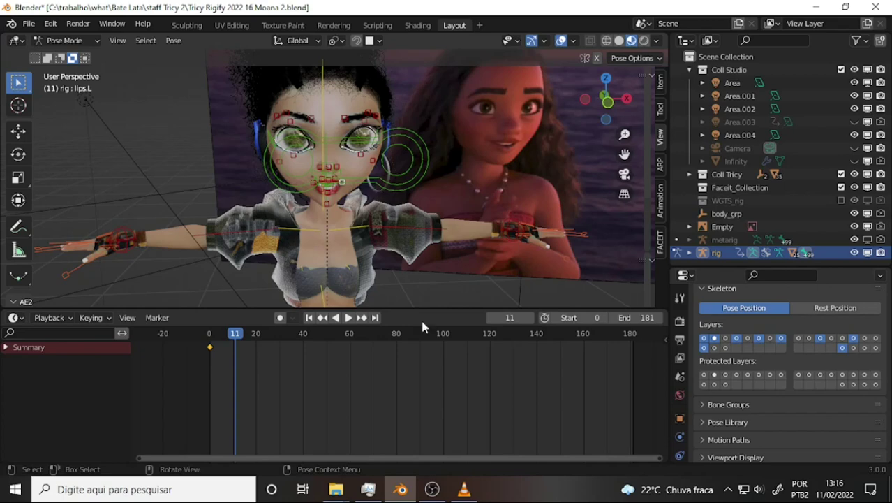
left_click(464, 488)
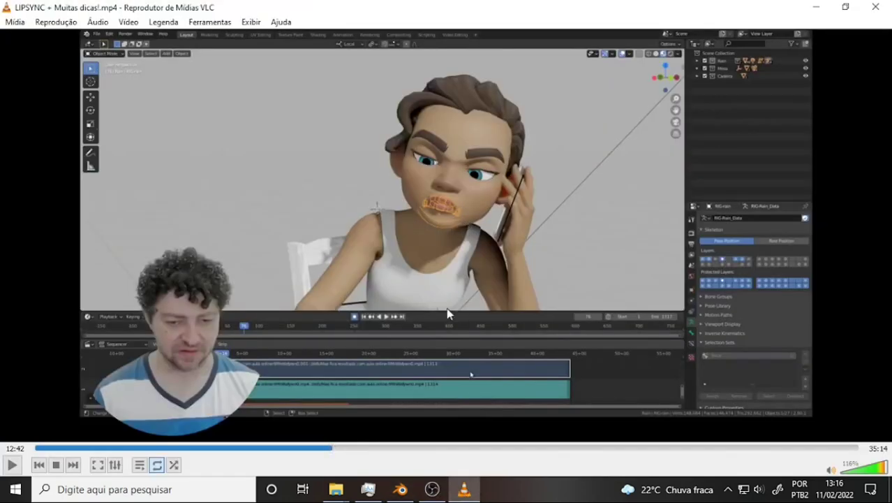
left_click(400, 489)
Frame the lips control, select the head bone and keyframe the jaw_master pose.
key("KP_Decimal")
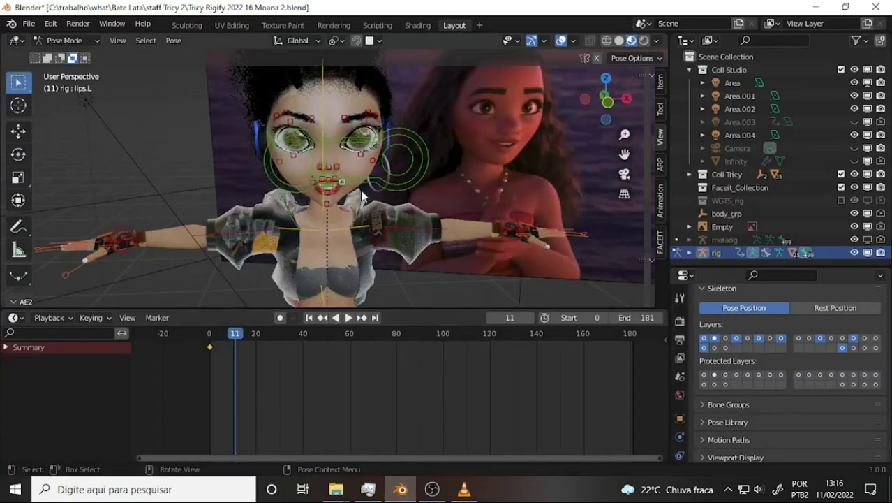
scroll(359, 188, "down", 3)
mouse_move(376, 189)
middle_mouse_down()
mouse_move(268, 162)
mouse_move(324, 194)
middle_mouse_up()
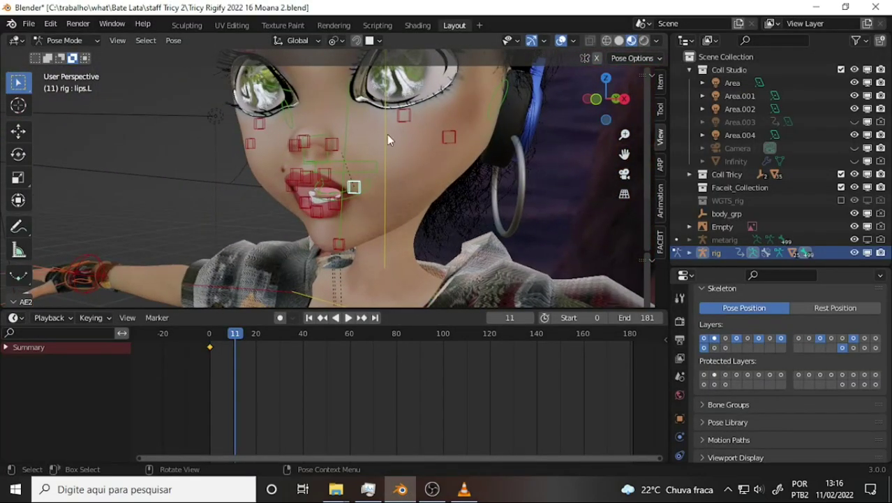
left_click(387, 154)
key("bracketright")
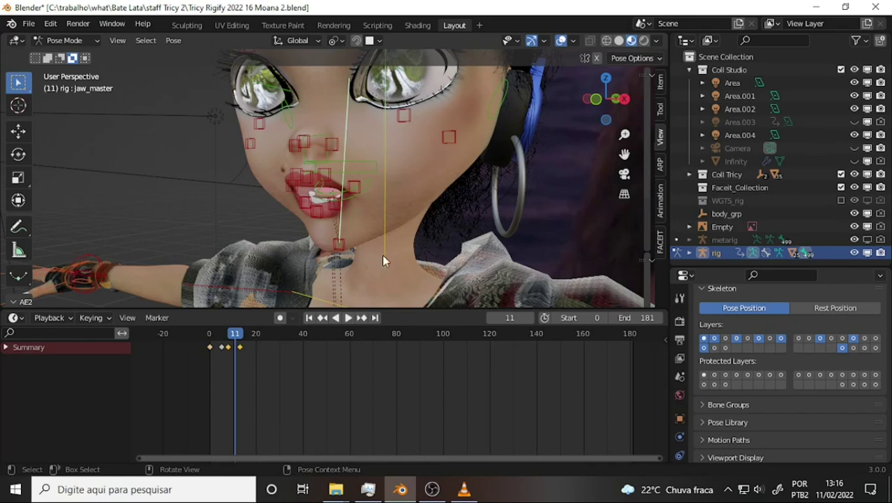
Play the mouth animation from frame 0 and stop it at frame 12.
key("space")
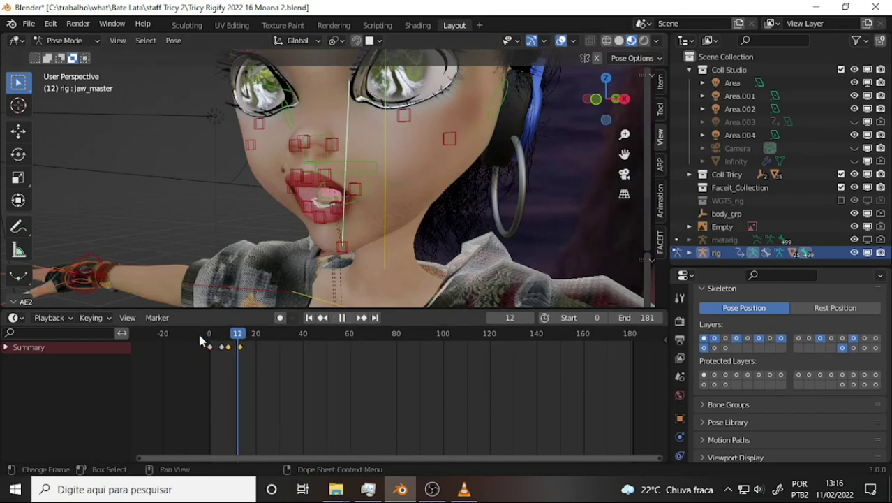
key("shift+Left")
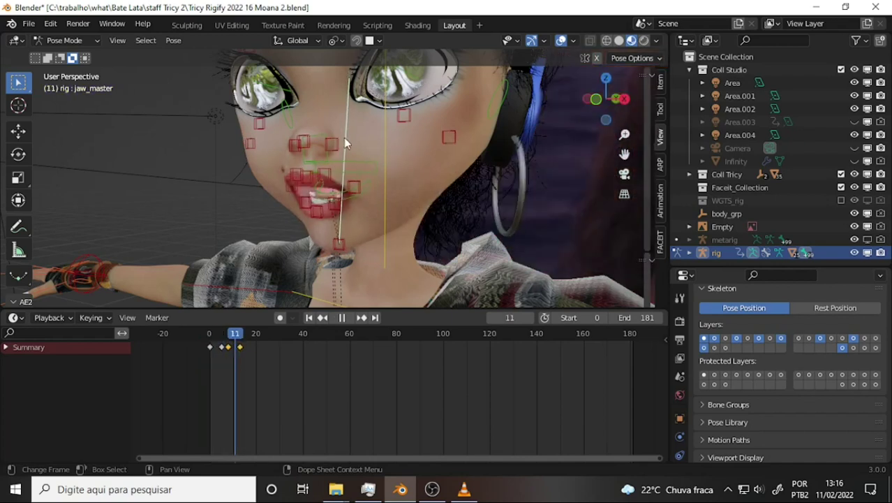
key("space")
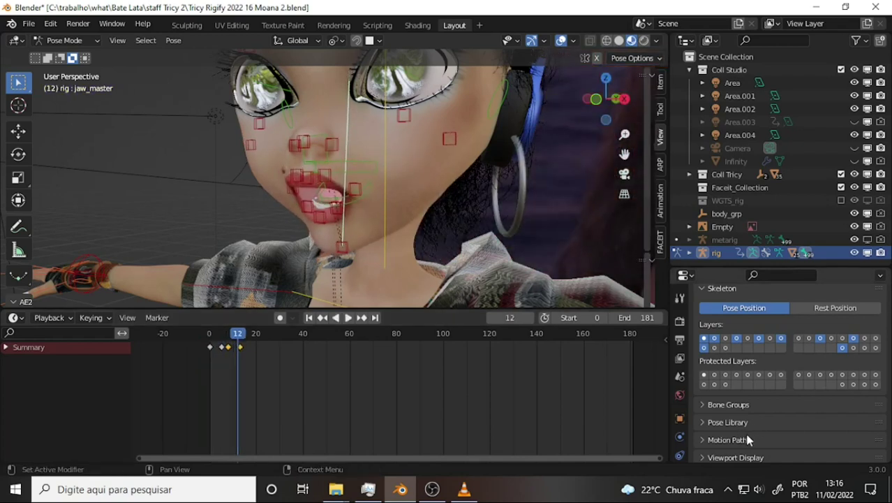
Expand the armature's Viewport Display options in the Properties panel.
scroll(753, 377, "down", 3)
scroll(753, 376, "down", 3)
scroll(764, 379, "up", 1)
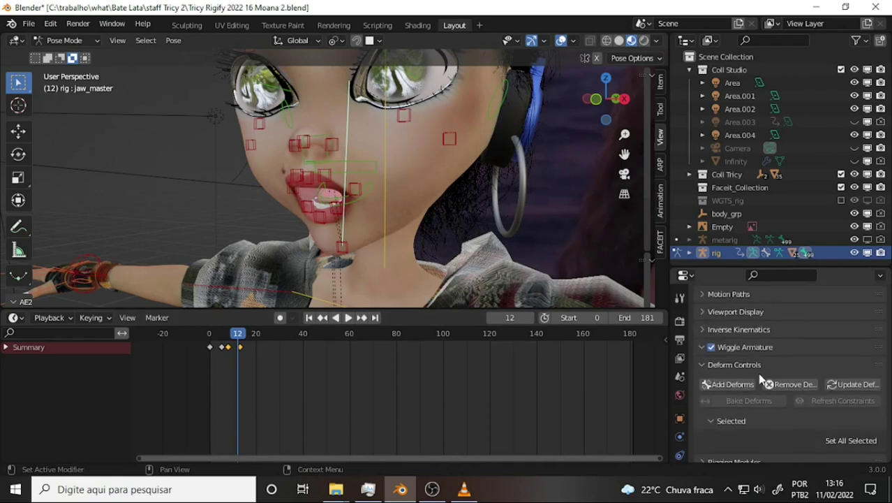
left_click(705, 312)
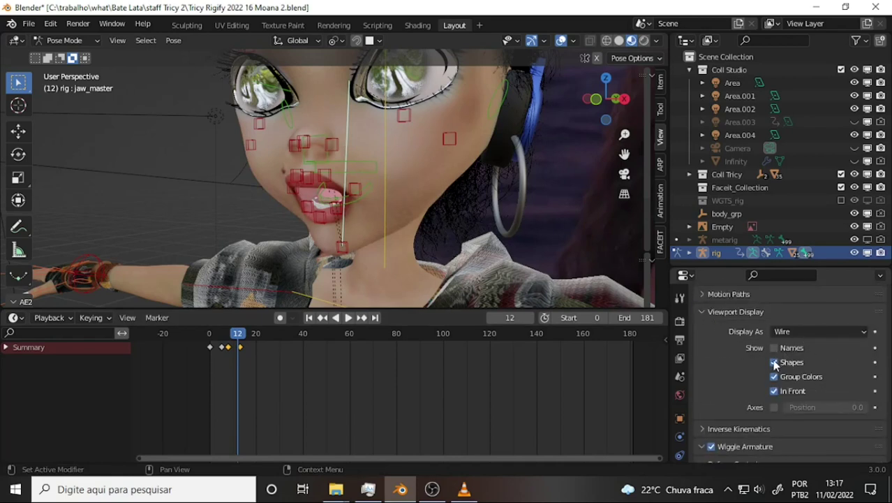
scroll(776, 362, "down", 3)
scroll(776, 362, "down", 2)
scroll(785, 365, "up", 4)
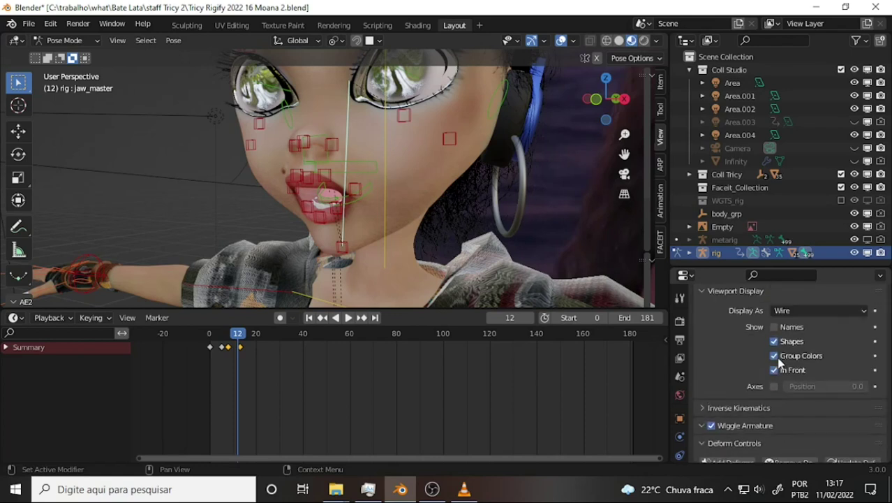
scroll(779, 362, "up", 4)
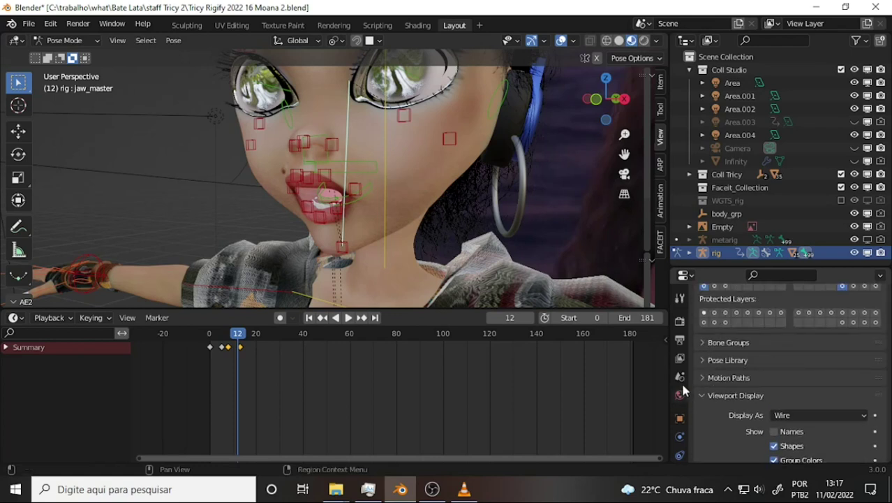
scroll(682, 389, "down", 3)
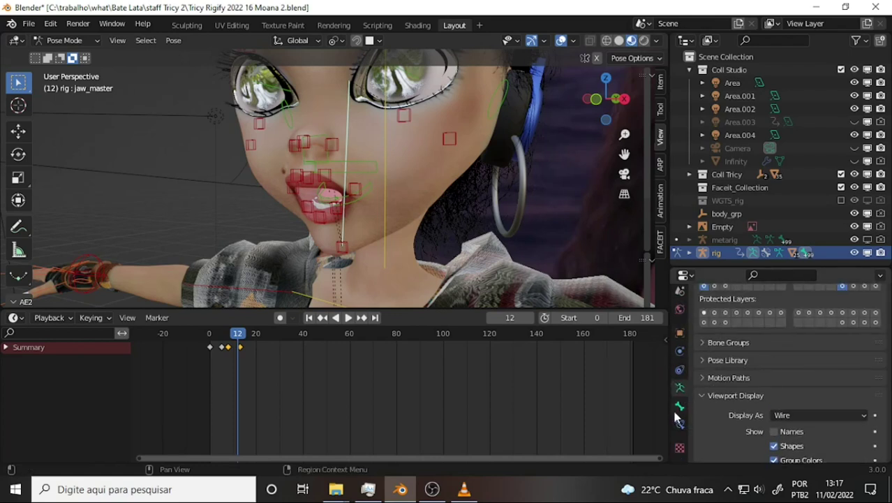
In jaw_master's Bone properties, view the Custom Shape object list without assigning anything, then review the remaining settings.
left_click(676, 409)
scroll(809, 367, "down", 5)
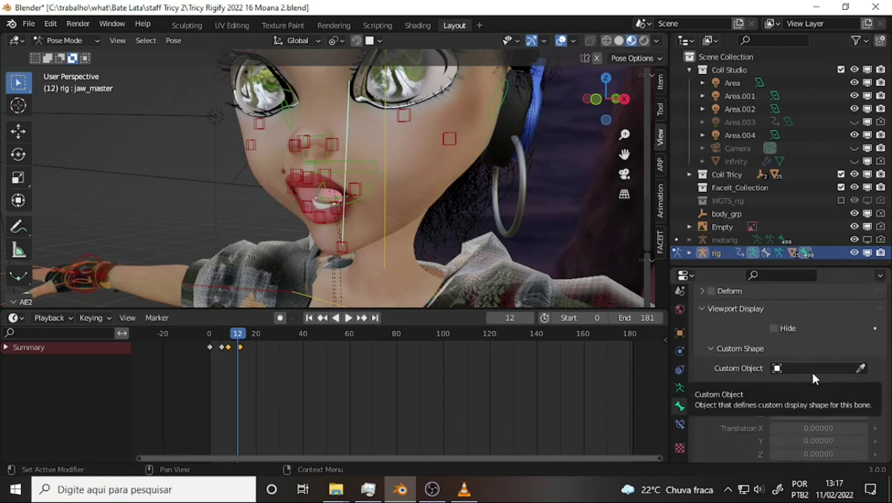
scroll(813, 363, "up", 1)
scroll(768, 354, "down", 2)
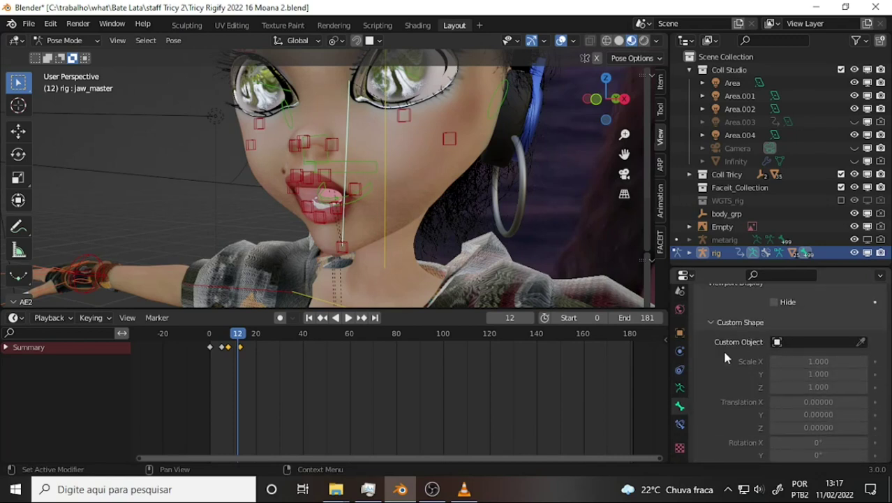
left_click(781, 341)
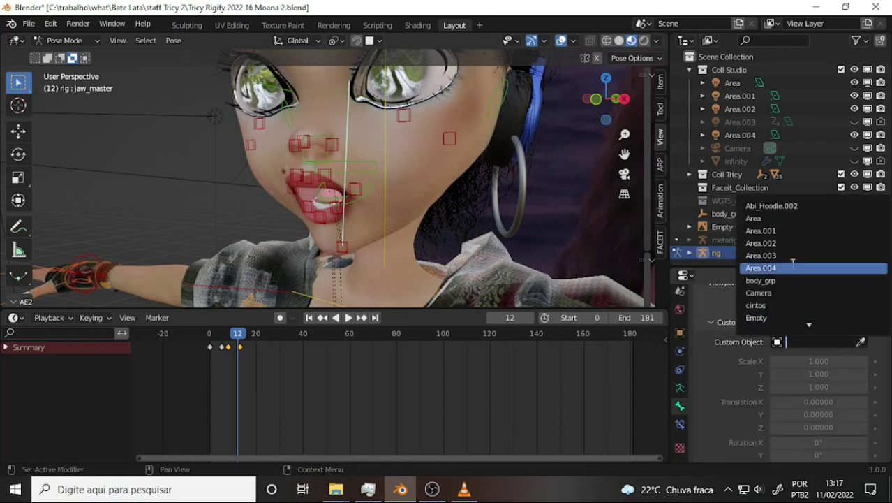
scroll(796, 273, "down", 4)
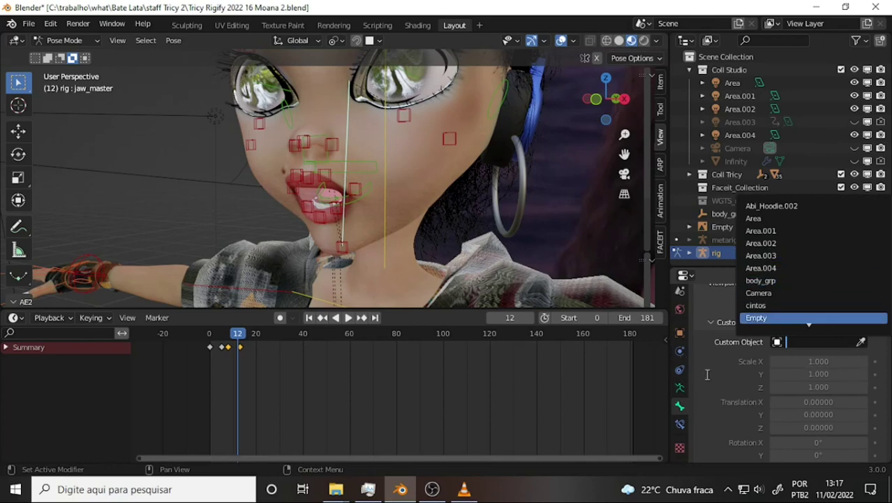
left_click(707, 375)
scroll(796, 340, "down", 5)
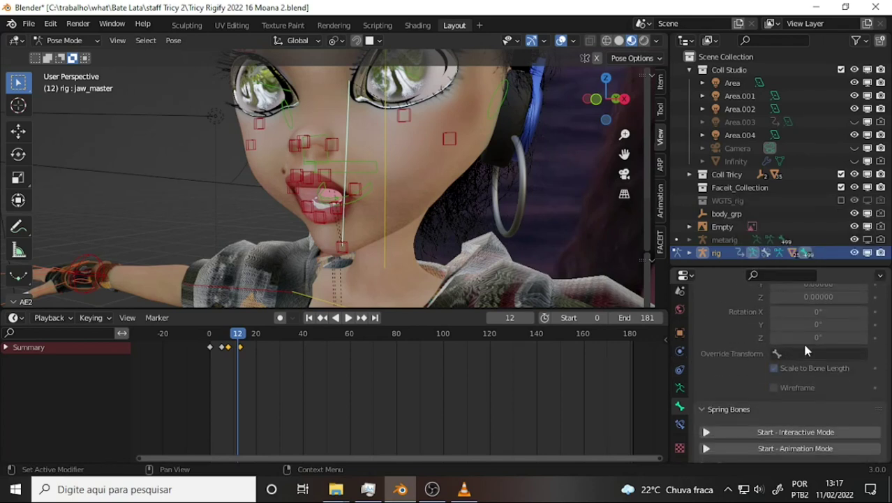
scroll(802, 340, "down", 1)
scroll(804, 347, "down", 3)
scroll(804, 346, "down", 3)
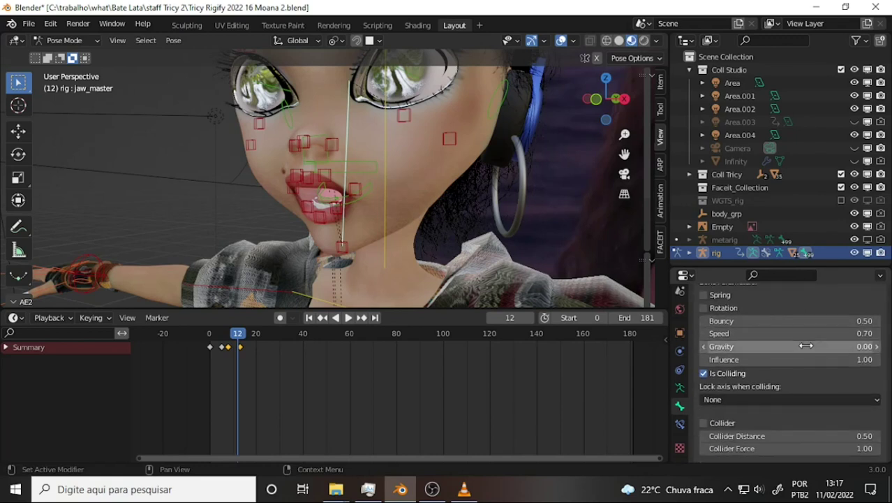
scroll(804, 348, "down", 2)
scroll(816, 342, "down", 4)
scroll(831, 328, "down", 5)
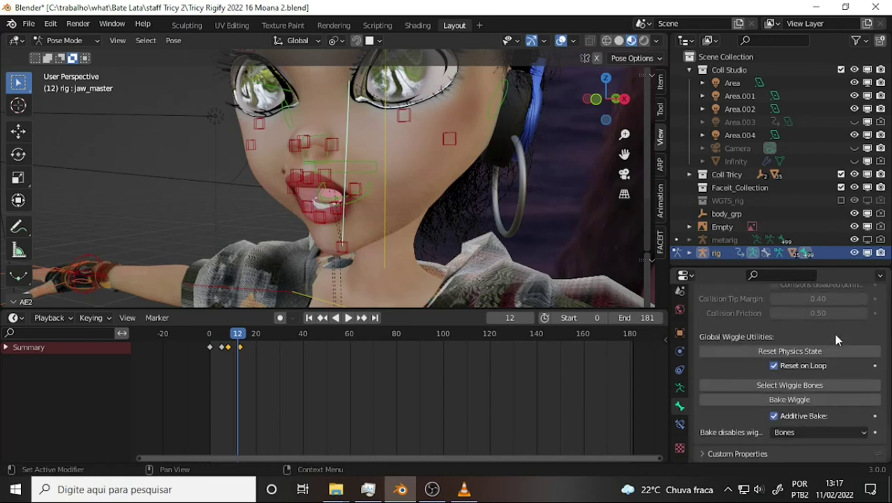
scroll(830, 334, "up", 1)
scroll(829, 340, "down", 1)
scroll(828, 340, "up", 5)
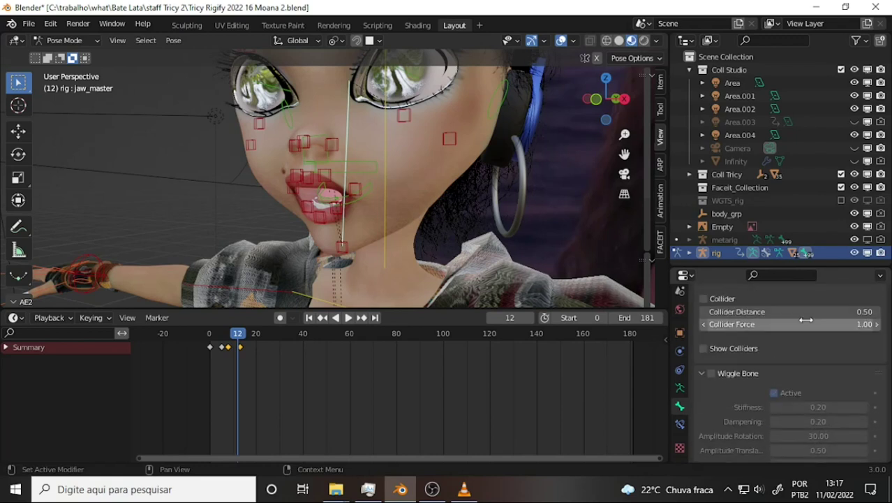
scroll(810, 325, "up", 5)
scroll(802, 316, "up", 5)
scroll(797, 311, "up", 4)
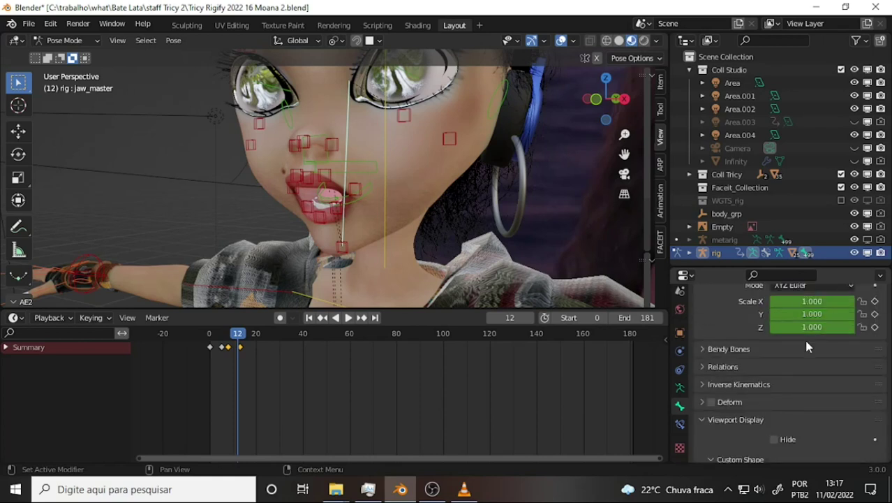
scroll(812, 339, "down", 3)
scroll(812, 340, "down", 1)
scroll(811, 340, "down", 1)
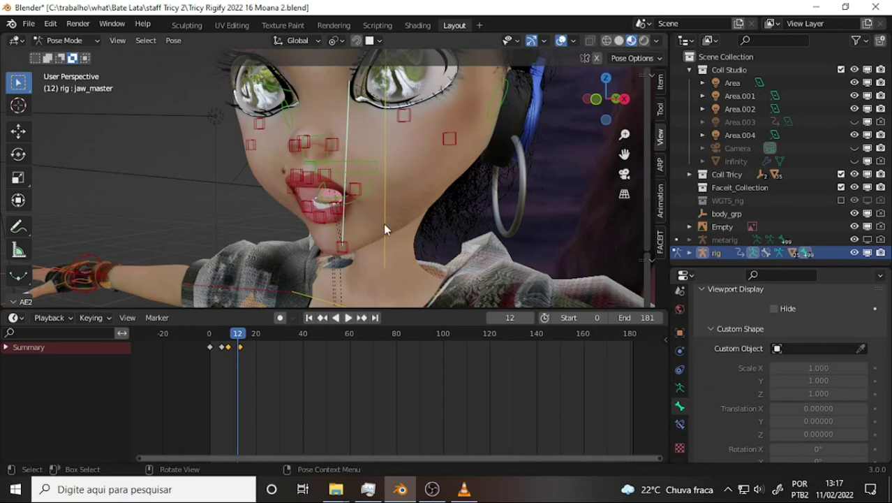
Orbit to face Tricy head-on and zoom out to frame her upper body beside Moana.
mouse_move(456, 189)
middle_mouse_down()
mouse_move(506, 194)
mouse_move(479, 197)
middle_mouse_up()
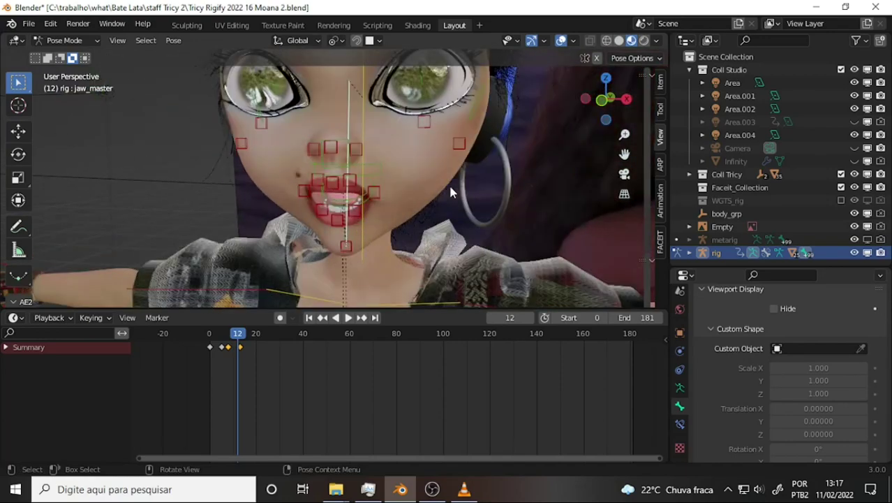
mouse_move(448, 183)
middle_mouse_down()
mouse_move(486, 188)
mouse_move(484, 174)
middle_mouse_up()
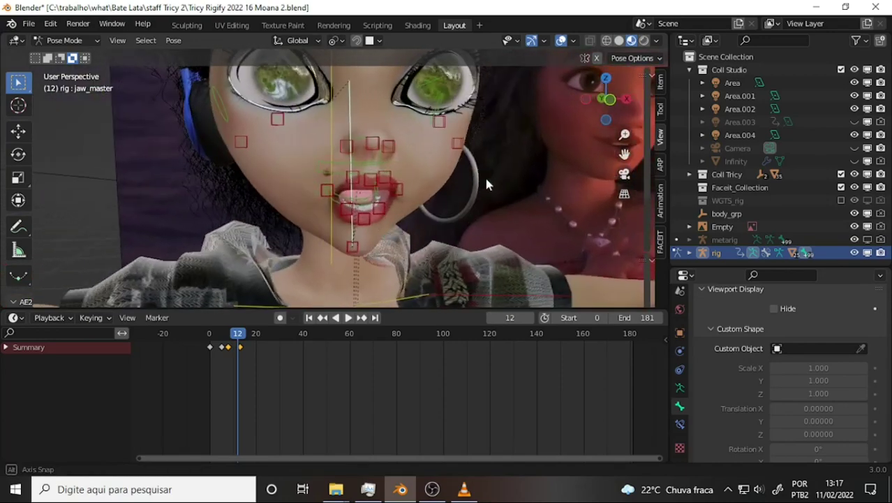
left_click(432, 491)
left_click(431, 491)
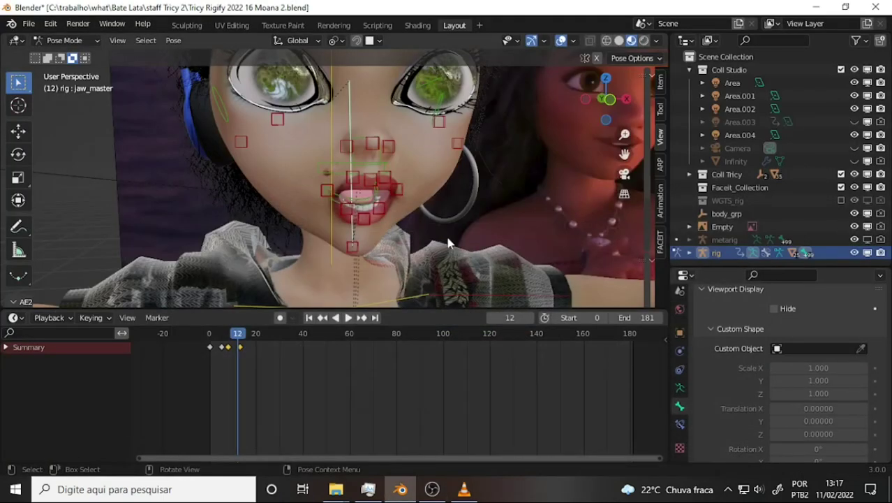
scroll(450, 240, "down", 3)
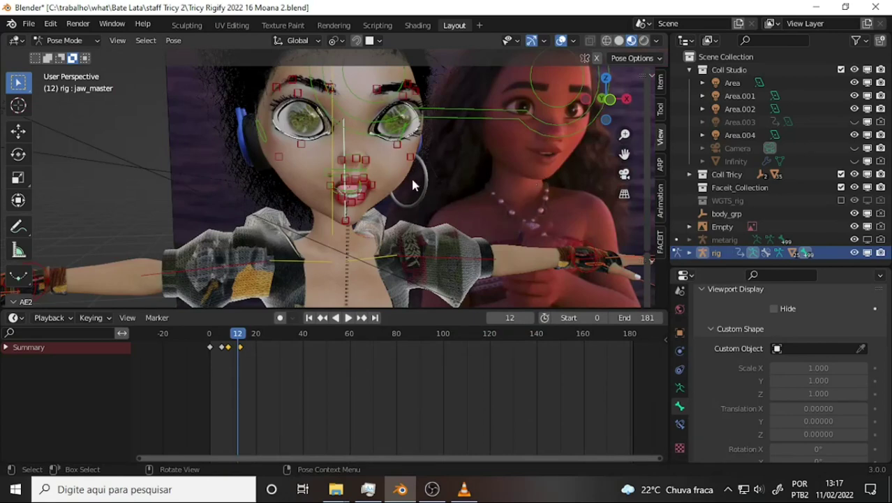
scroll(454, 142, "down", 2)
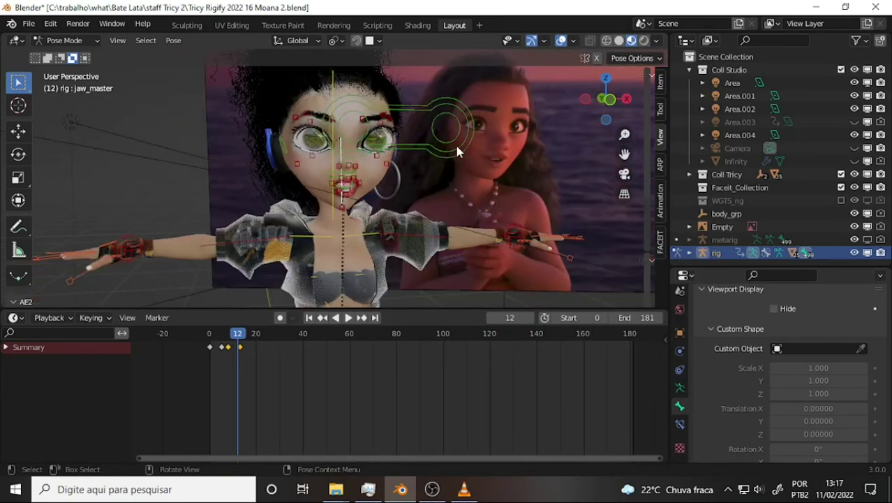
scroll(456, 146, "down", 1)
scroll(395, 199, "up", 2)
scroll(395, 199, "down", 2)
left_click_drag(624, 154, 590, 151)
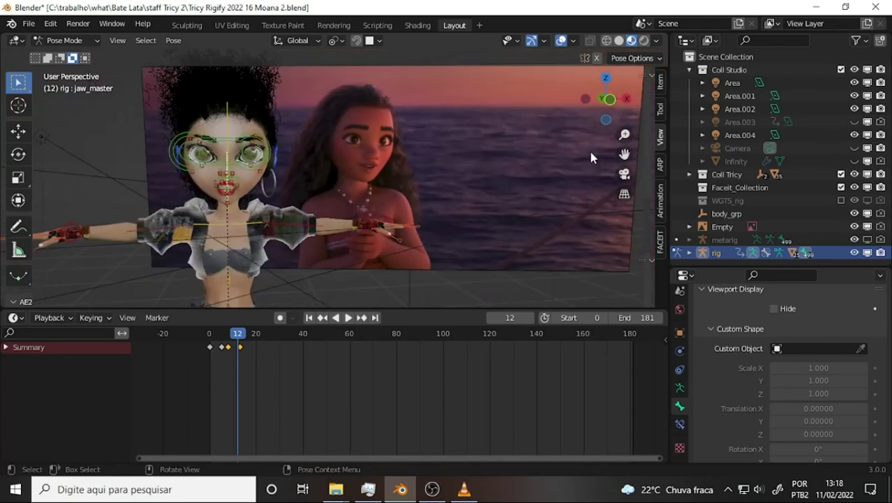